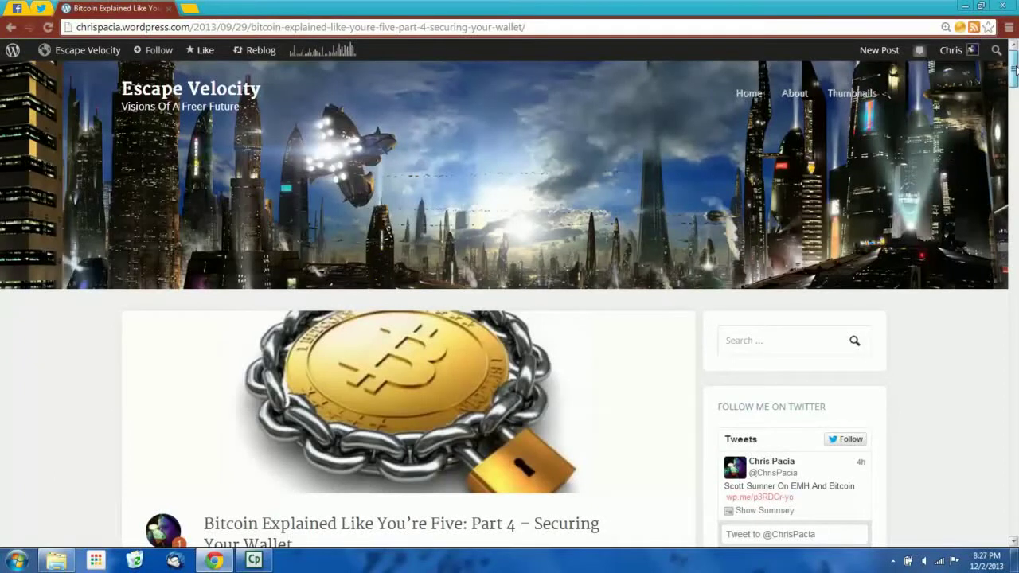
Step: Scroll the 'Bitcoin Explained Like You're Five Part 4' post down to its Cold Storage section
{"action": "left_click_drag", "start_coordinate": [1013, 71], "coordinate": [1014, 96]}
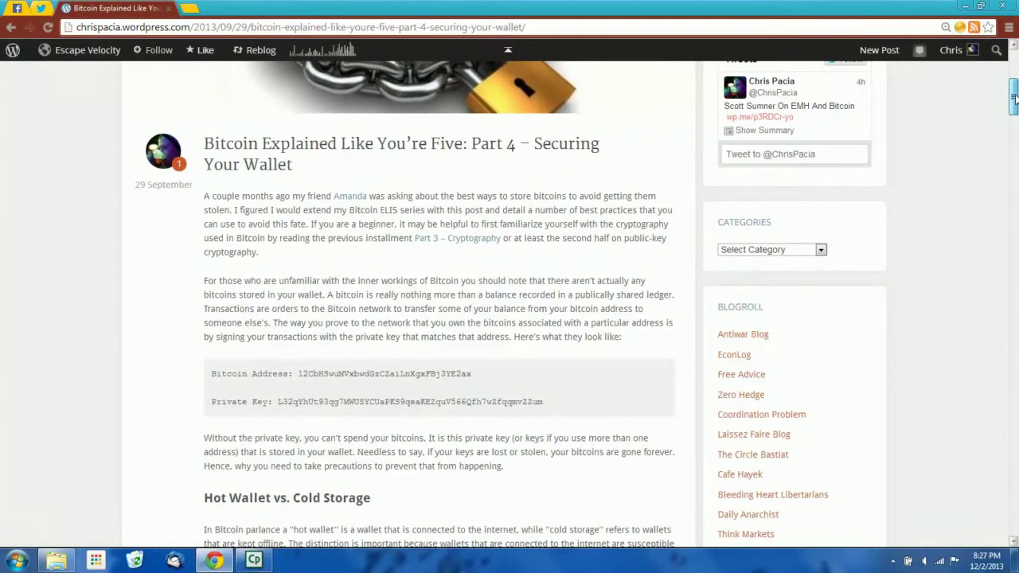
{"action": "left_click_drag", "start_coordinate": [1014, 96], "coordinate": [999, 278]}
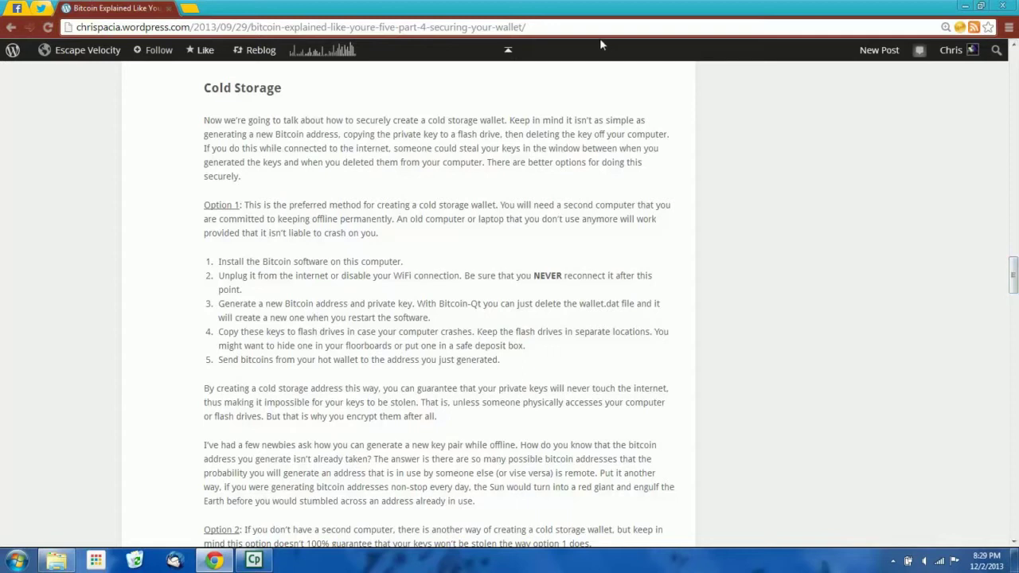
Step: Open the tails.boum.org home page in a new tab from the 'tai' address-bar suggestion
{"action": "left_click", "coordinate": [191, 8]}
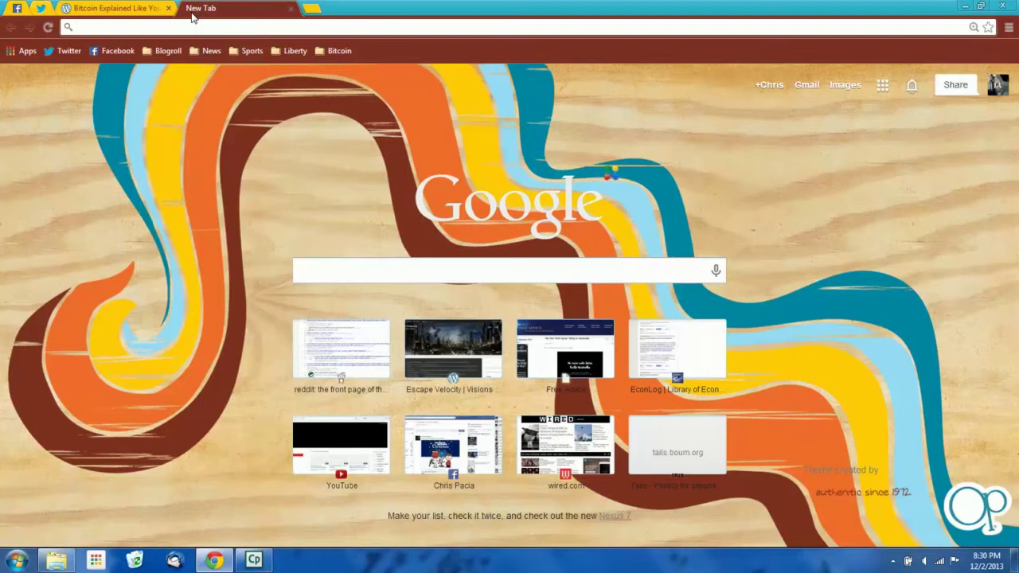
{"action": "type", "text": "tails.boum.org"}
{"action": "key", "text": "Return"}
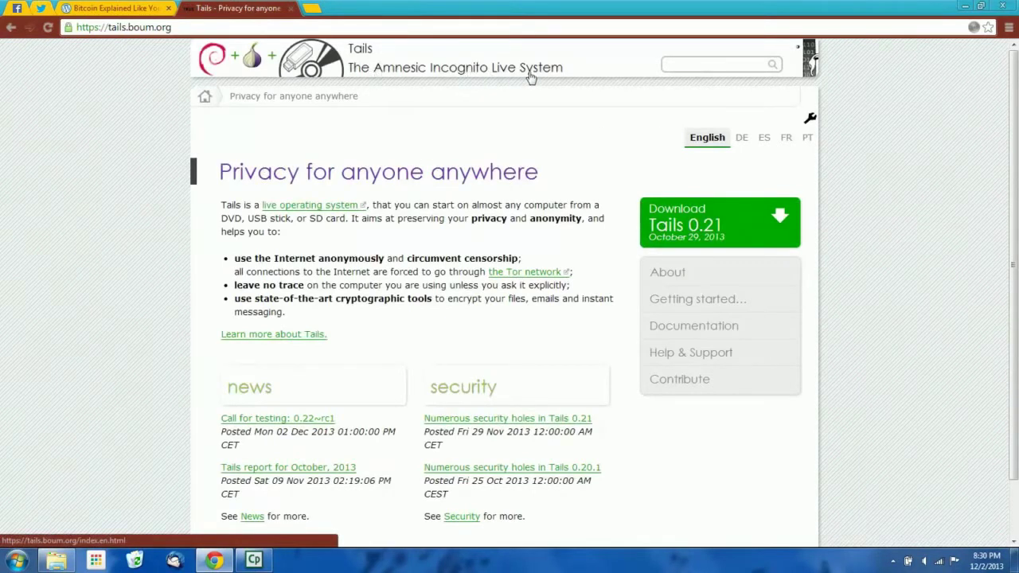
{"action": "left_click", "coordinate": [144, 29]}
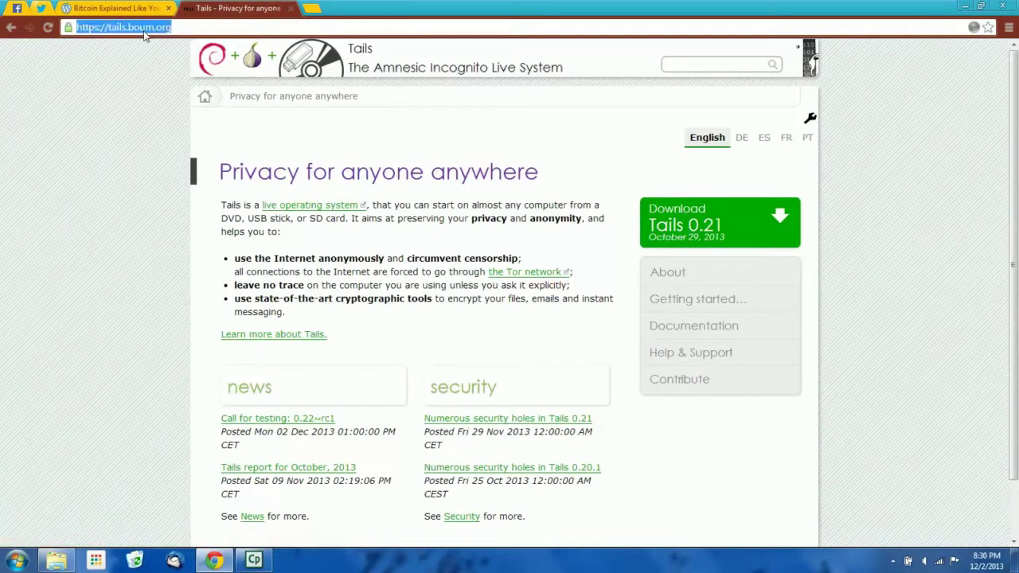
{"action": "left_click", "coordinate": [132, 135]}
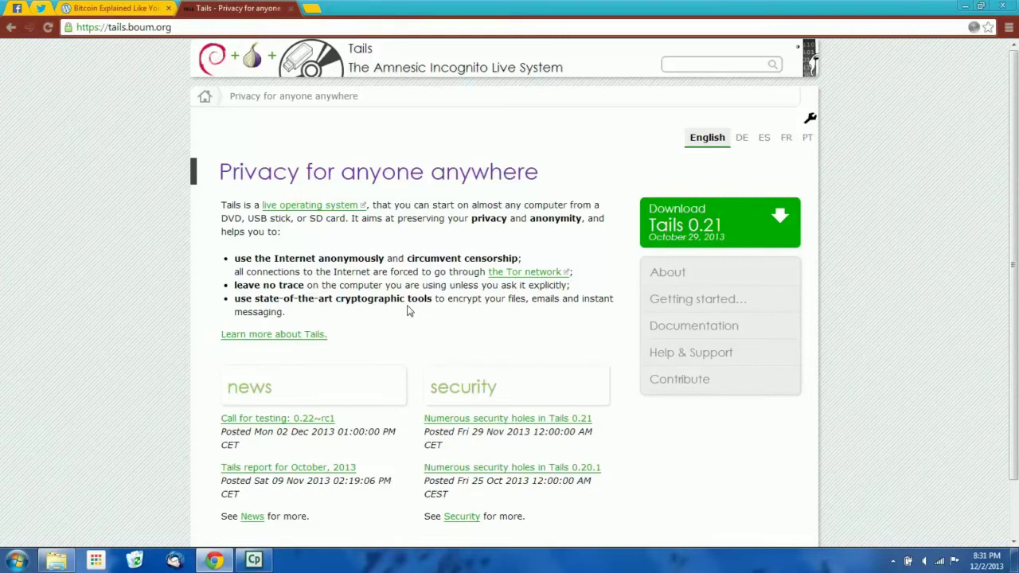
Step: Go to the Tails 0.21 download page and start the direct download of the ISO image
{"action": "left_click", "coordinate": [717, 223]}
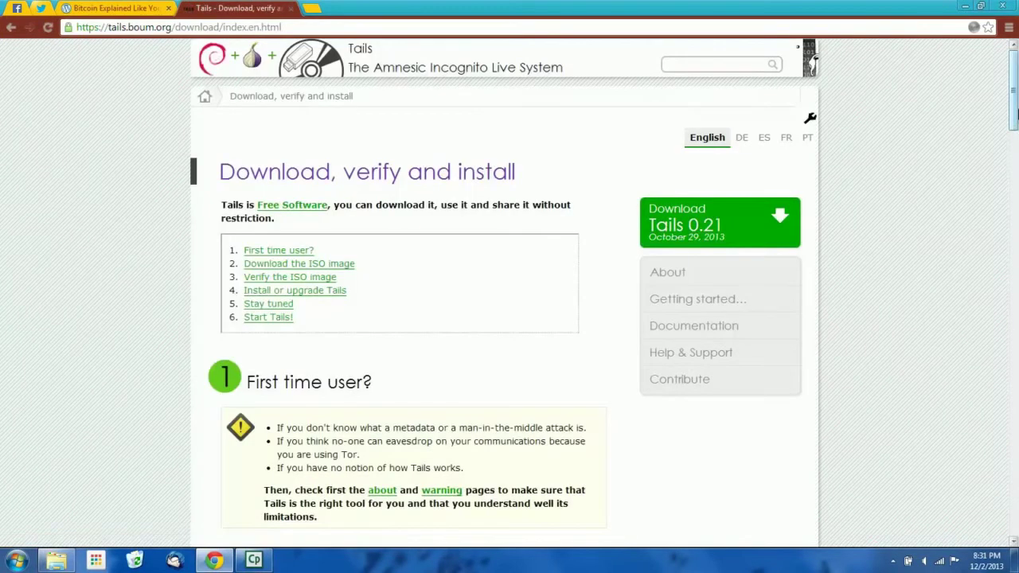
{"action": "scroll", "coordinate": [1017, 135], "scroll_direction": "down", "scroll_amount": 3}
{"action": "scroll", "coordinate": [1014, 162], "scroll_direction": "down", "scroll_amount": 3}
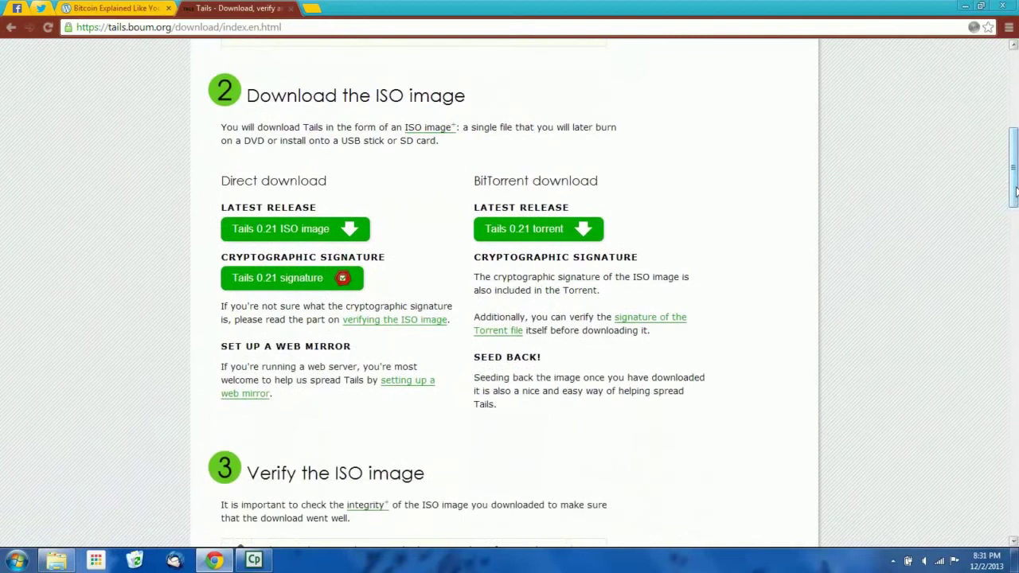
{"action": "left_click", "coordinate": [347, 230]}
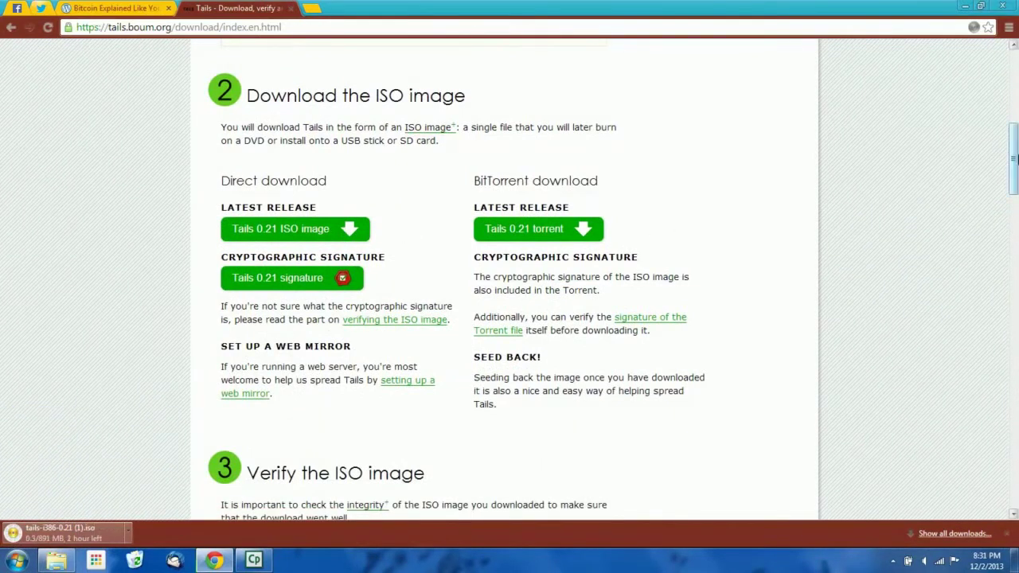
{"action": "scroll", "coordinate": [1015, 165], "scroll_direction": "down", "scroll_amount": 2}
{"action": "scroll", "coordinate": [1014, 164], "scroll_direction": "down", "scroll_amount": 2}
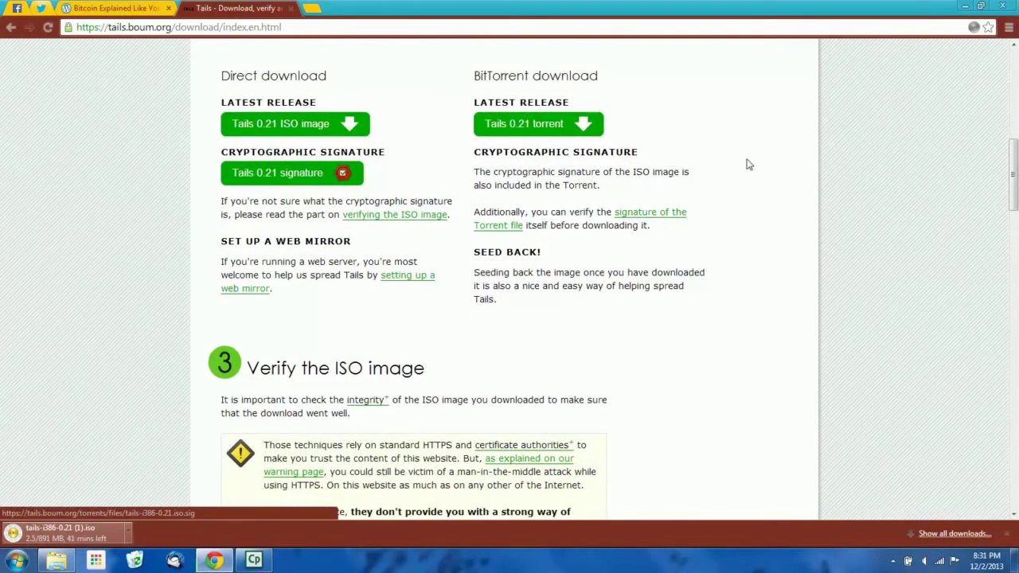
{"action": "scroll", "coordinate": [1014, 185], "scroll_direction": "down", "scroll_amount": 2}
{"action": "scroll", "coordinate": [1014, 185], "scroll_direction": "down", "scroll_amount": 3}
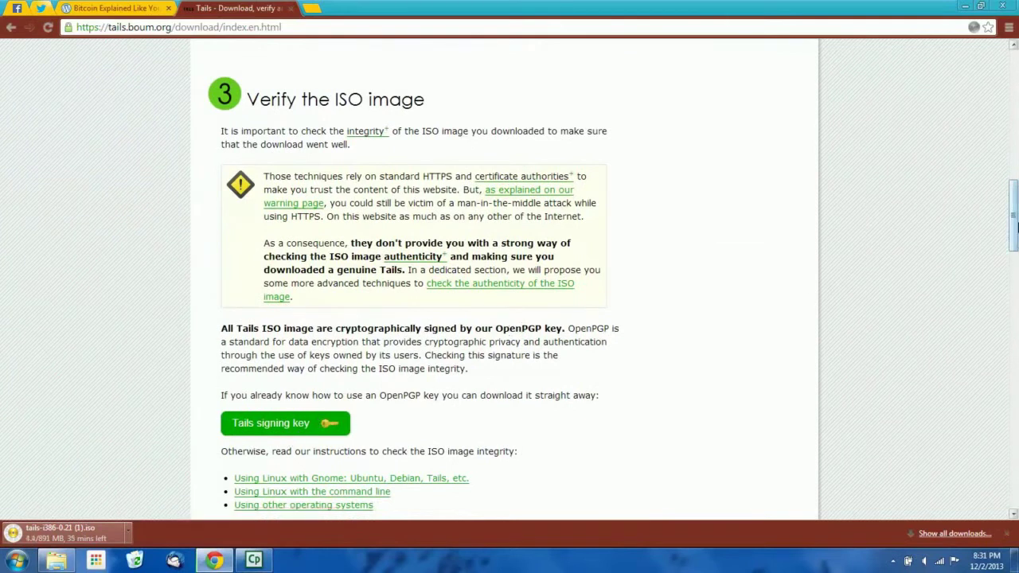
{"action": "scroll", "coordinate": [1014, 215], "scroll_direction": "up", "scroll_amount": 4}
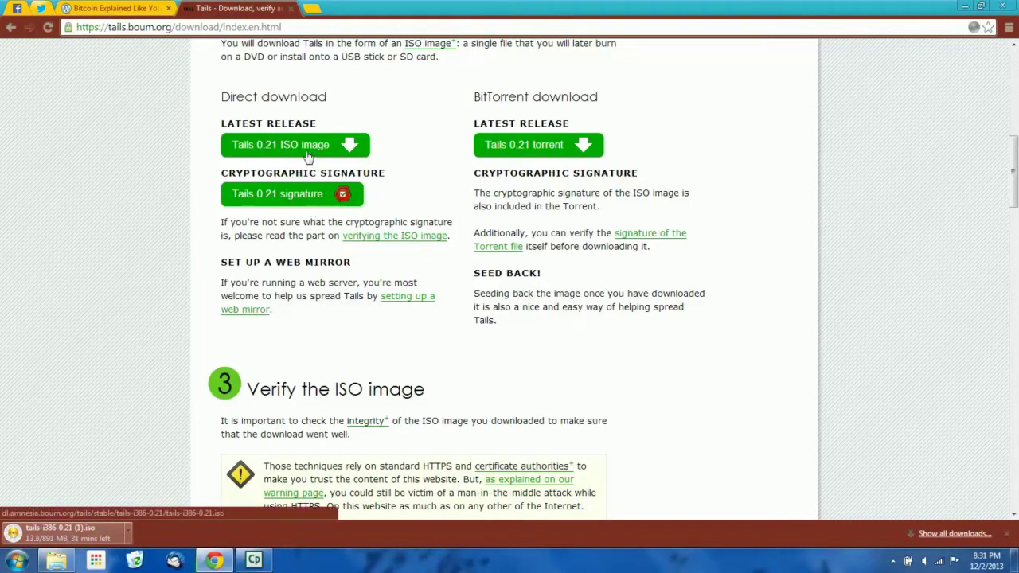
Step: Cancel the Tails ISO download and confirm tails-i386-0.21 is already in the Downloads folder
{"action": "mouse_move", "coordinate": [225, 171]}
{"action": "left_mouse_down"}
{"action": "mouse_move", "coordinate": [394, 172]}
{"action": "mouse_move", "coordinate": [221, 172]}
{"action": "left_mouse_up"}
{"action": "left_click", "coordinate": [395, 176]}
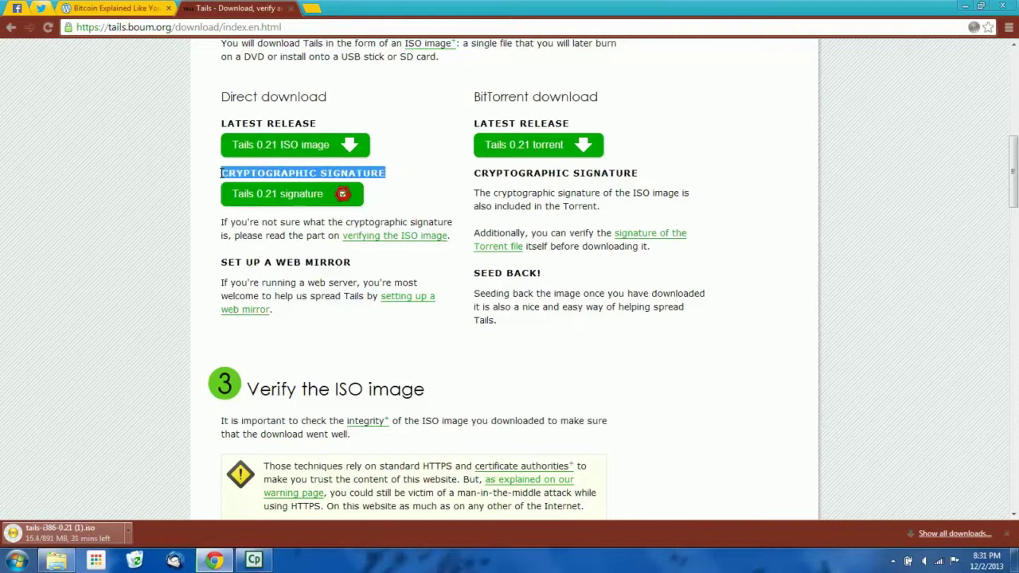
{"action": "left_click", "coordinate": [221, 172]}
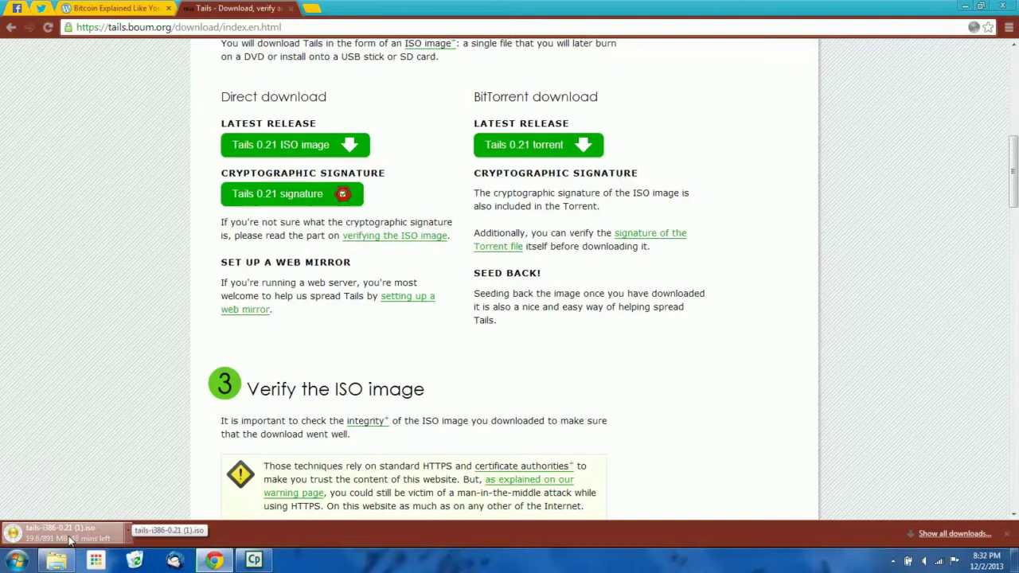
{"action": "left_click", "coordinate": [127, 530]}
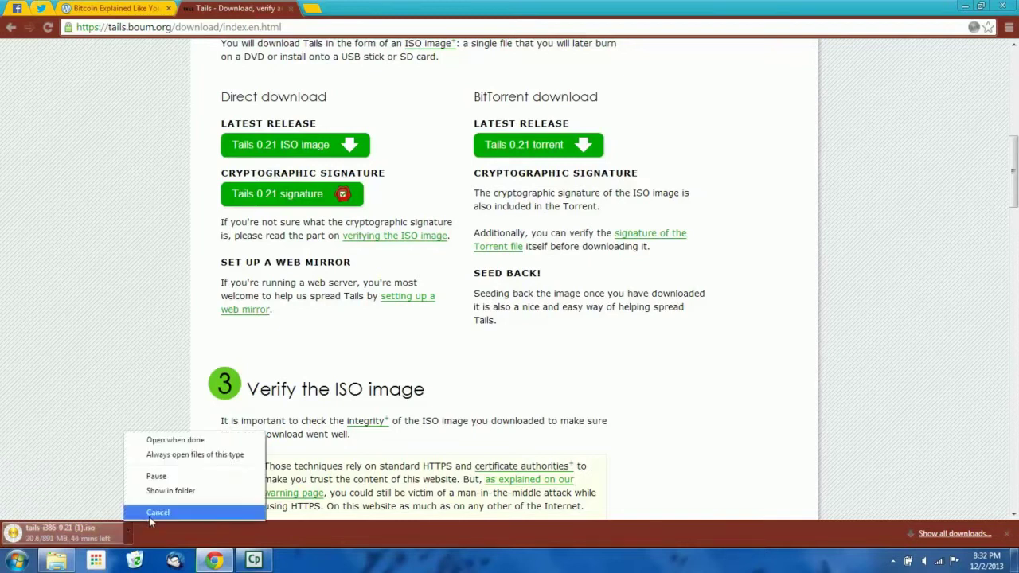
{"action": "left_click", "coordinate": [158, 511]}
{"action": "left_click", "coordinate": [57, 560]}
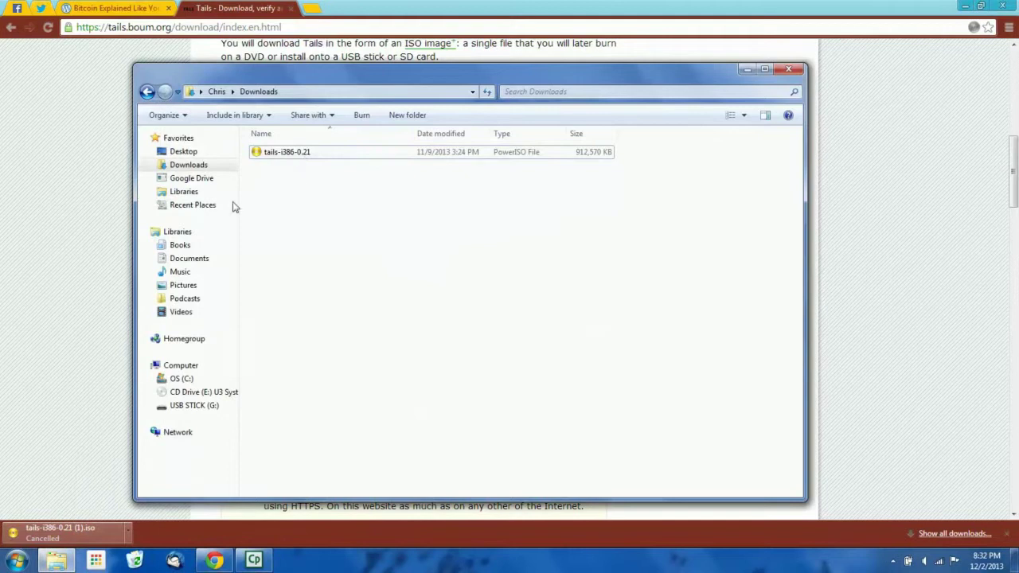
{"action": "left_click", "coordinate": [87, 133]}
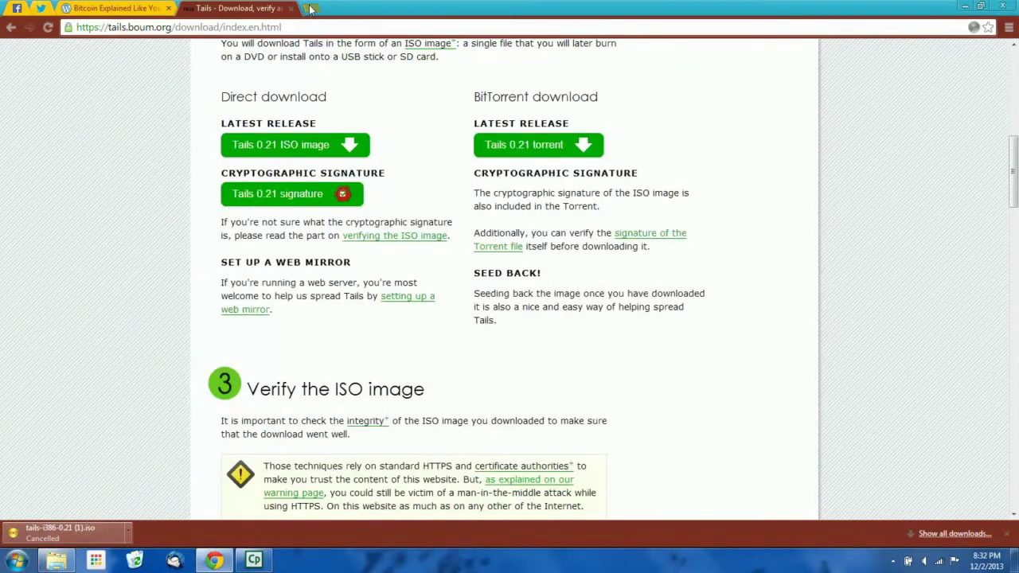
Step: Search for unetbootin in a new tab and open the UNetbootin homepage result
{"action": "left_click", "coordinate": [311, 8]}
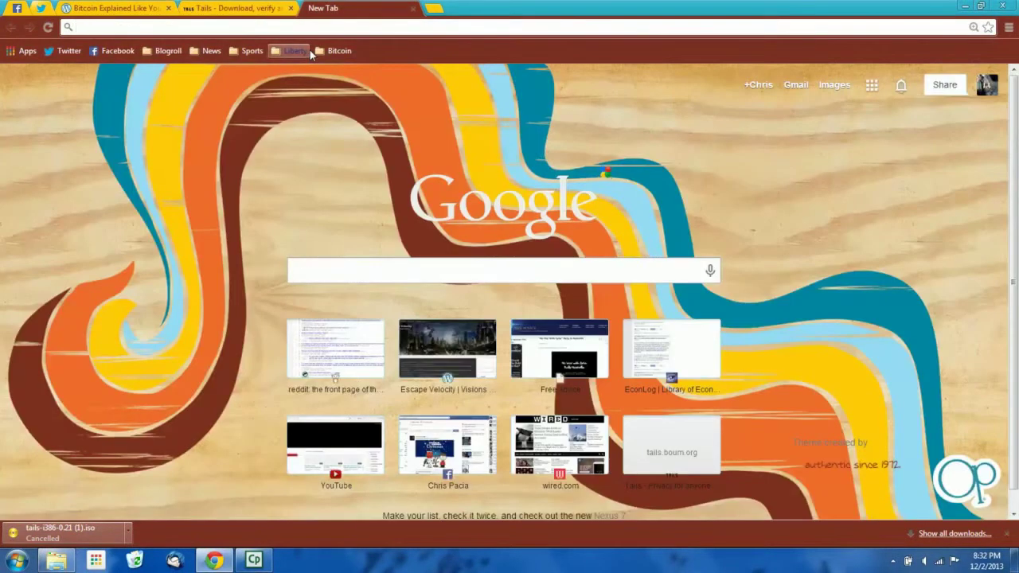
{"action": "type", "text": "unetbootin"}
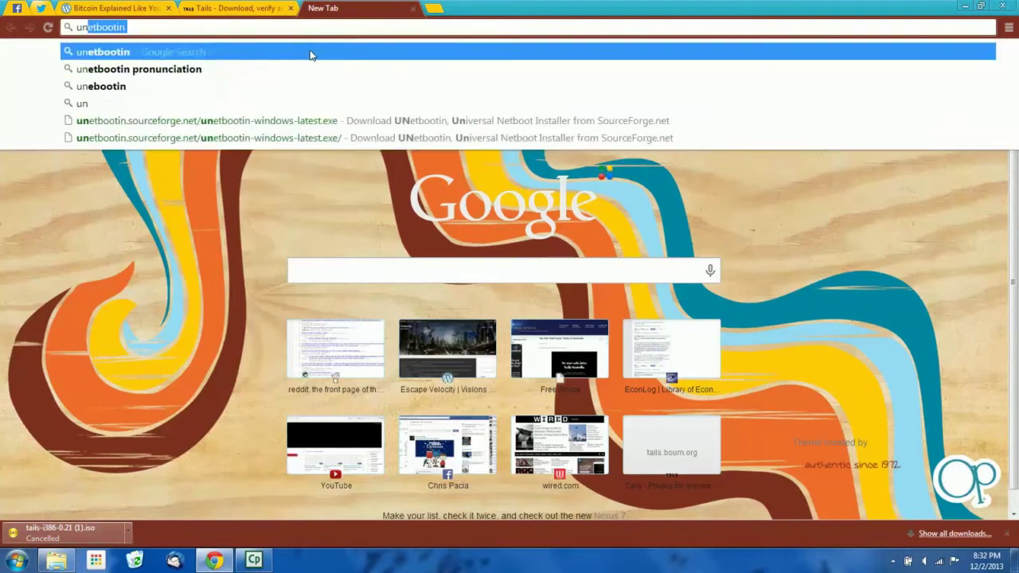
{"action": "left_click", "coordinate": [310, 52]}
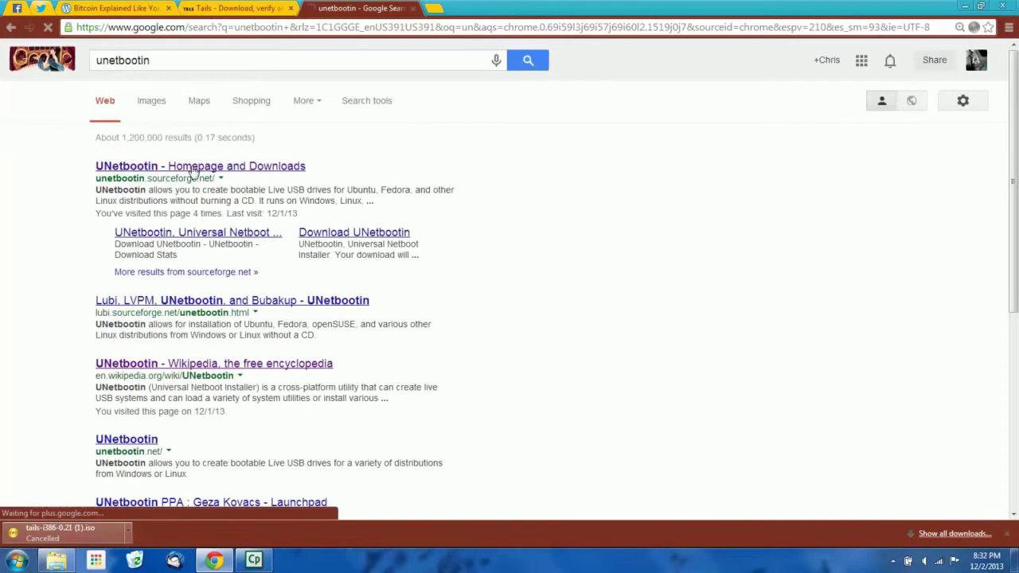
{"action": "left_click", "coordinate": [193, 168]}
Step: Check the Downloads folder, then start downloading UNetbootin for Windows (unetbootin-windows-585.exe)
{"action": "left_click_drag", "start_coordinate": [379, 50], "coordinate": [460, 53]}
{"action": "left_click", "coordinate": [456, 52]}
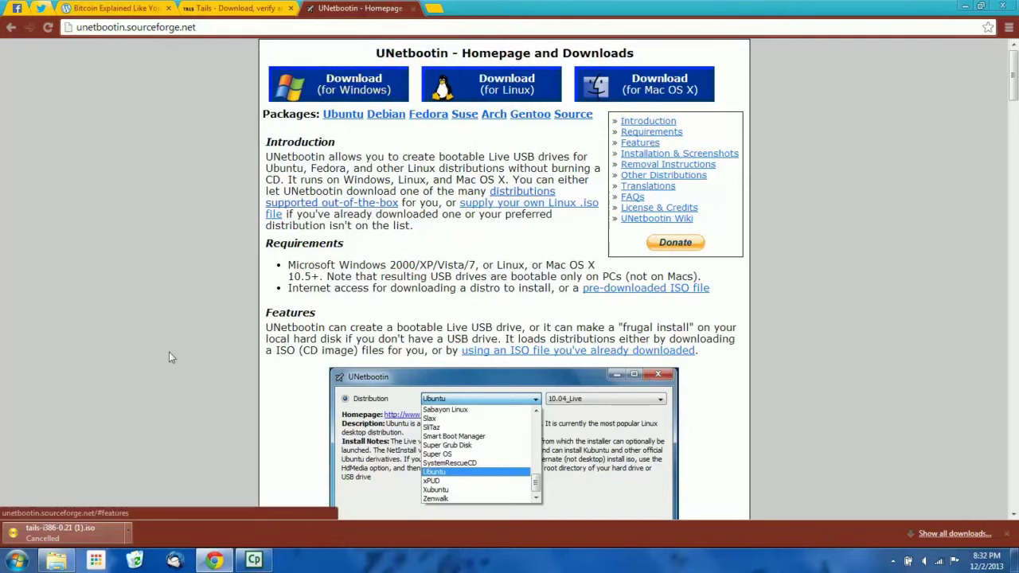
{"action": "left_click", "coordinate": [57, 560]}
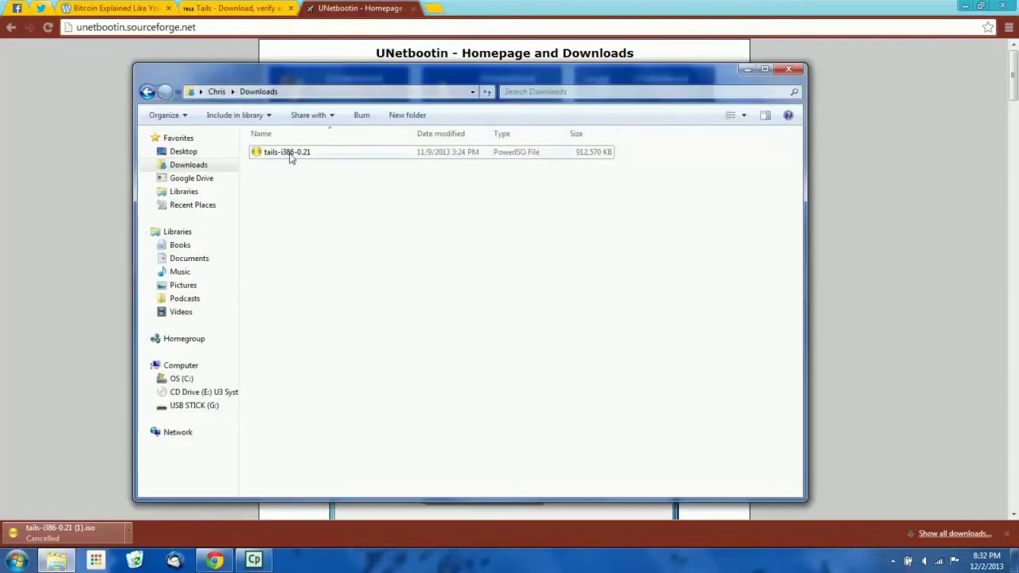
{"action": "left_click", "coordinate": [68, 199]}
{"action": "left_click", "coordinate": [342, 89]}
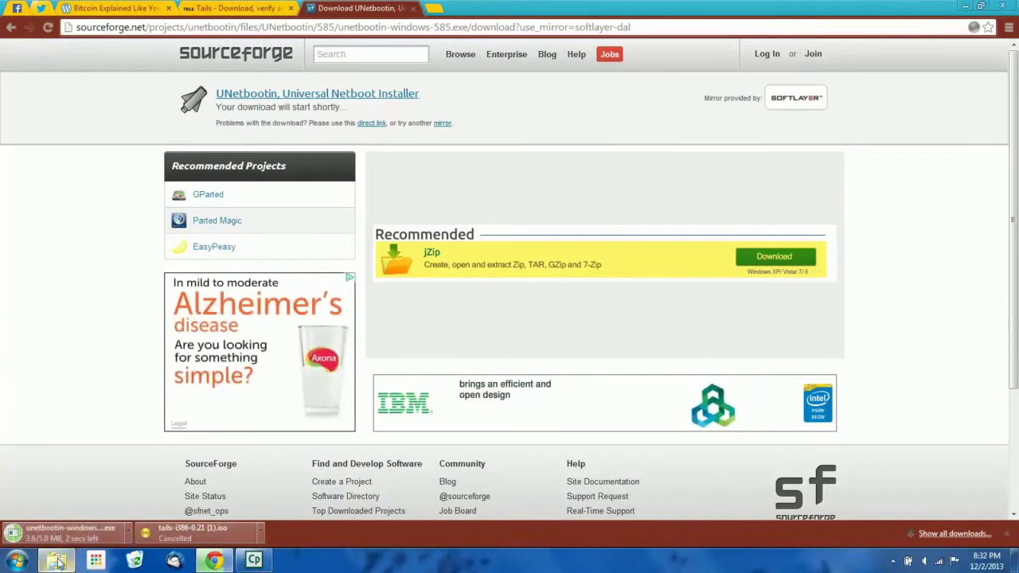
Step: Format USB STICK (G:) with the FAT32 file system, accepting the data-erase warning
{"action": "left_click", "coordinate": [58, 562]}
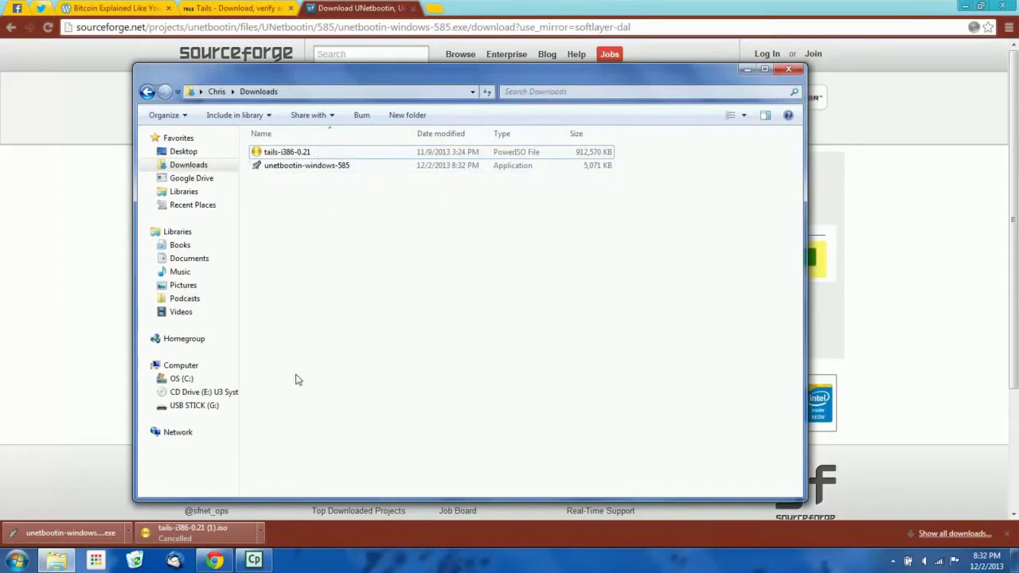
{"action": "right_click", "coordinate": [194, 407]}
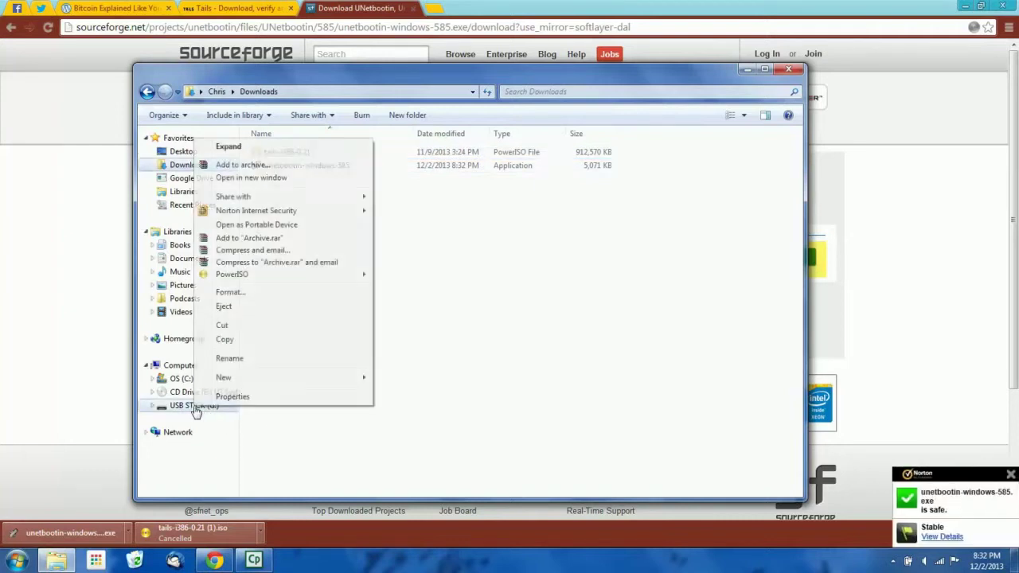
{"action": "left_click", "coordinate": [239, 293]}
{"action": "left_click_drag", "start_coordinate": [303, 207], "coordinate": [355, 158]}
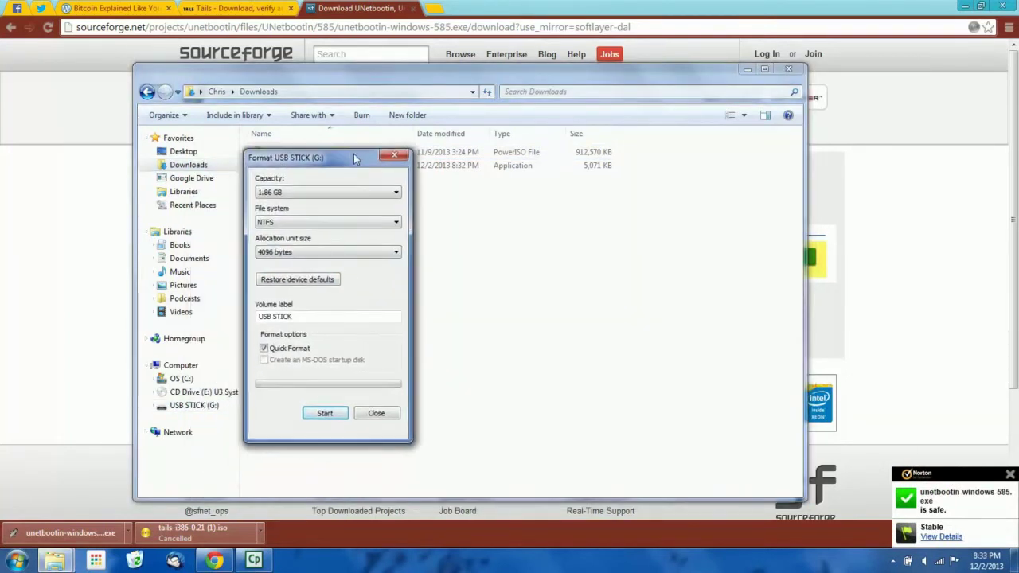
{"action": "left_click", "coordinate": [273, 222]}
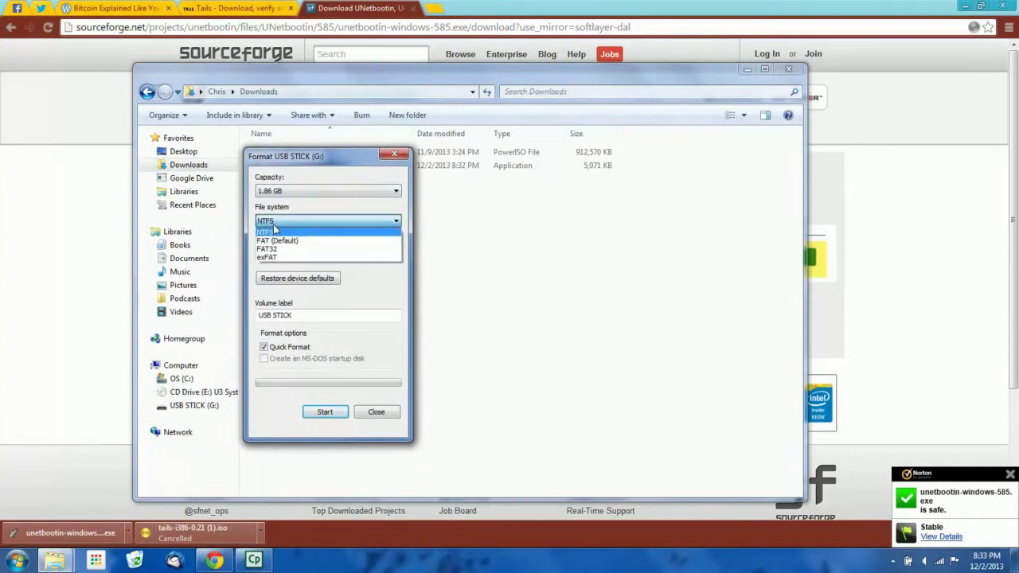
{"action": "left_click", "coordinate": [274, 250]}
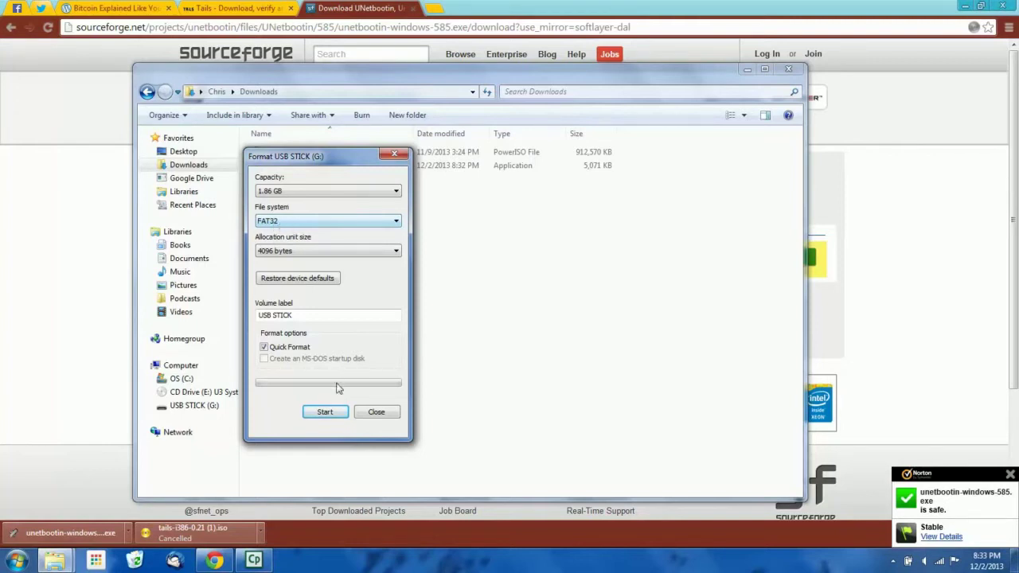
{"action": "left_click", "coordinate": [324, 412]}
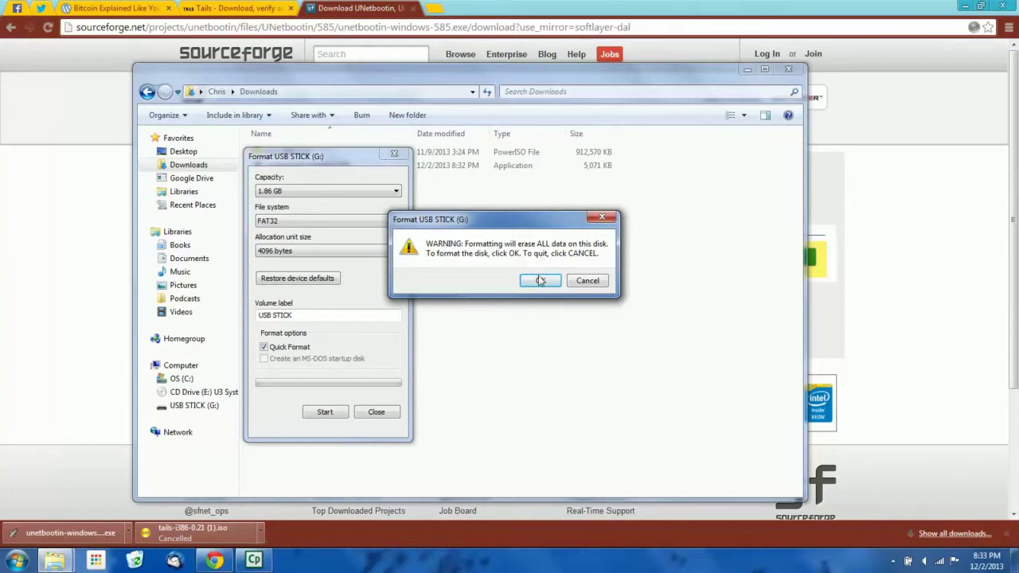
{"action": "left_click", "coordinate": [539, 280]}
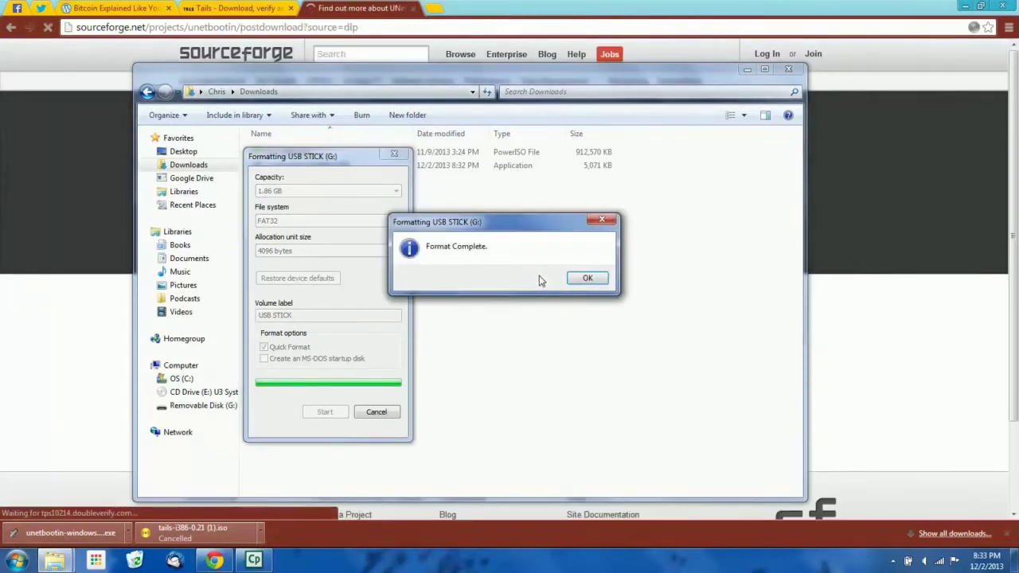
{"action": "left_click", "coordinate": [586, 278]}
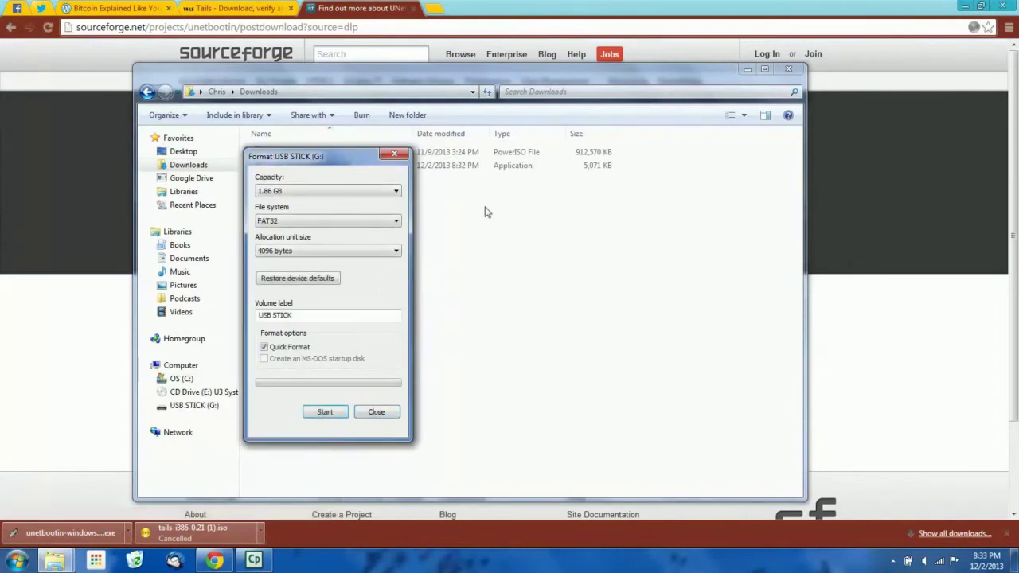
{"action": "left_click", "coordinate": [395, 157]}
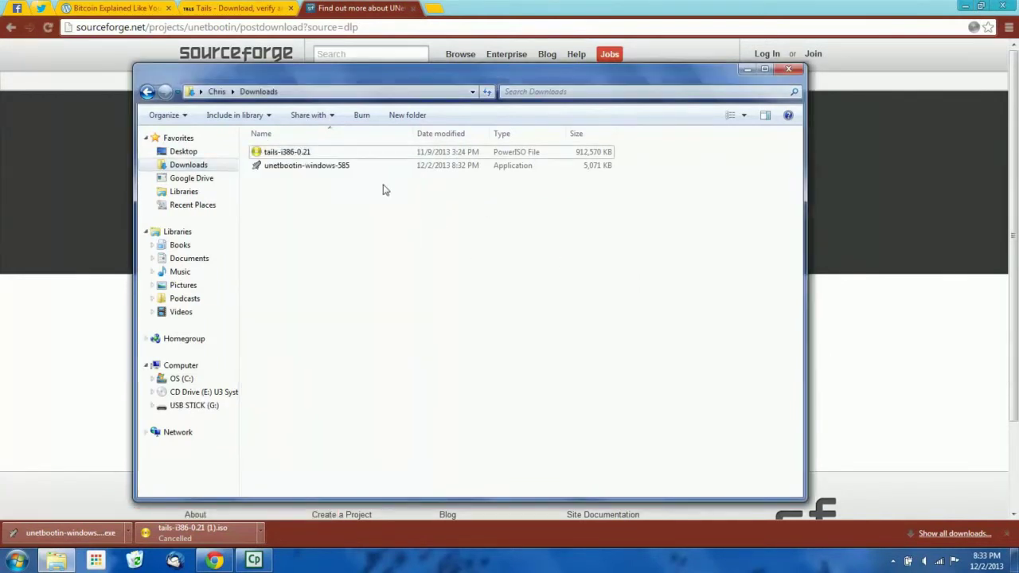
Step: Run unetbootin-windows-585 from Downloads, allowing it past the security warning
{"action": "double_click", "coordinate": [296, 166]}
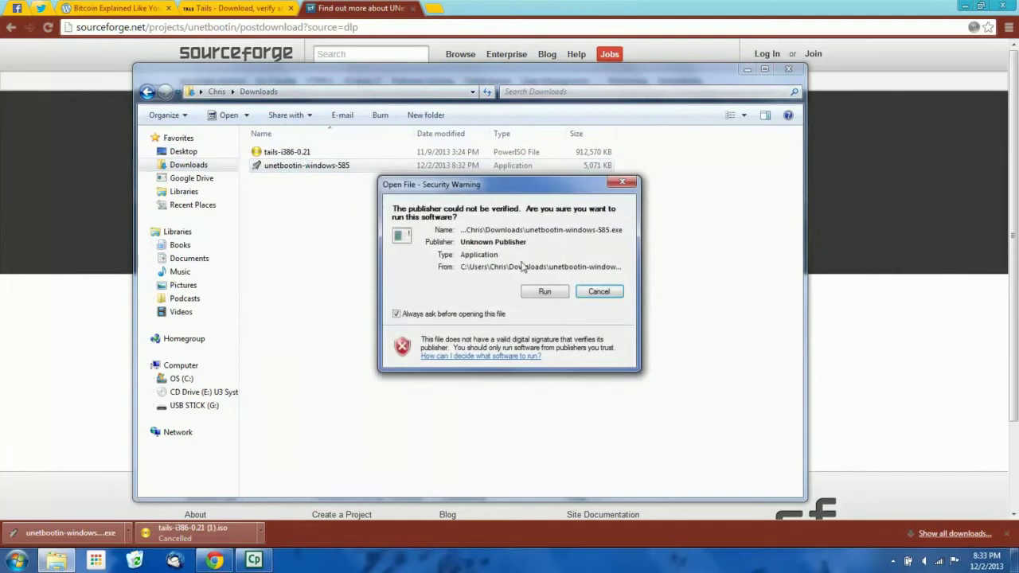
{"action": "left_click", "coordinate": [552, 291]}
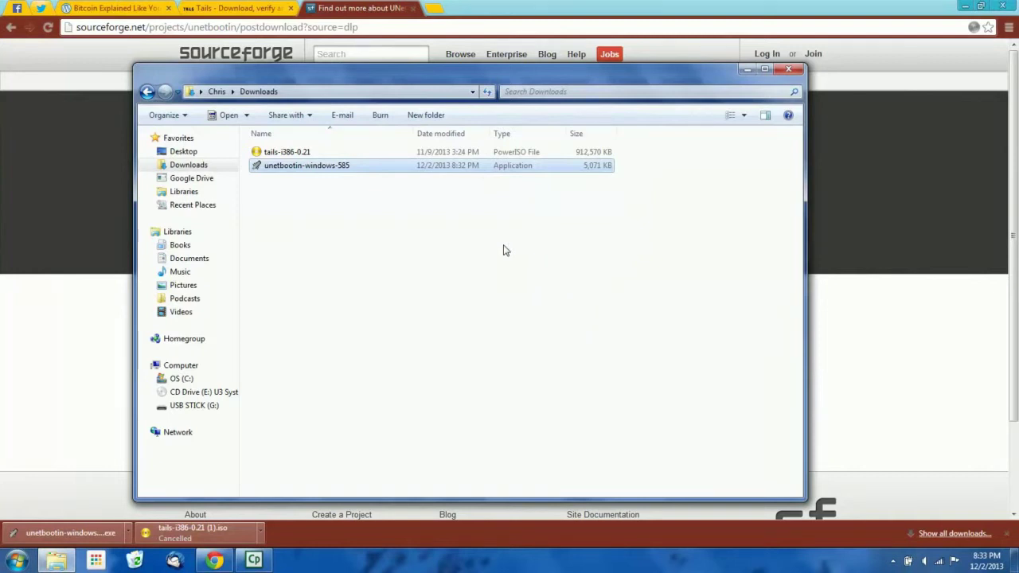
{"action": "left_click", "coordinate": [503, 251]}
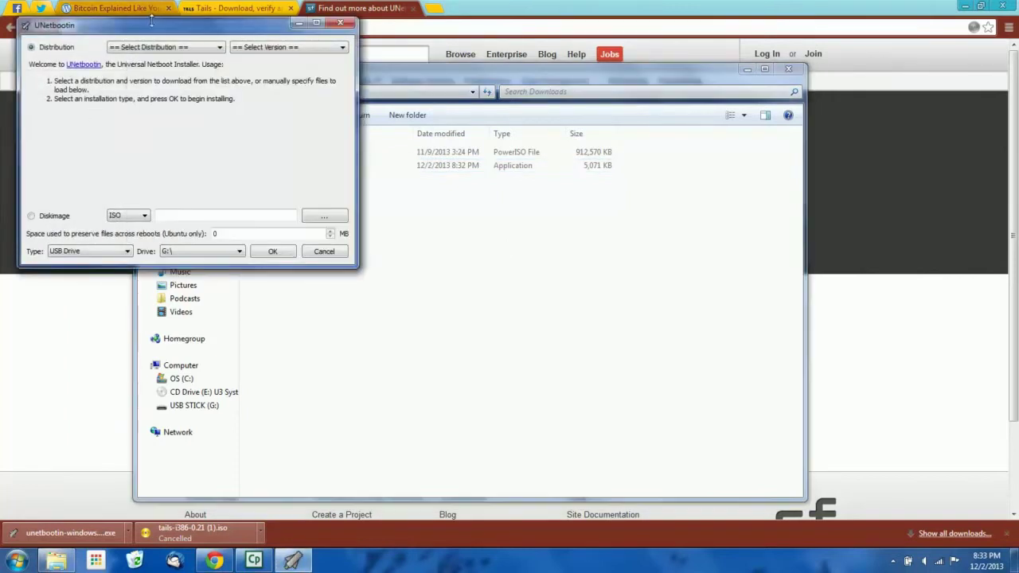
Step: Choose Diskimage tails-i386-0.21.iso for USB Drive G:\ and start writing it
{"action": "left_click_drag", "start_coordinate": [158, 31], "coordinate": [370, 111]}
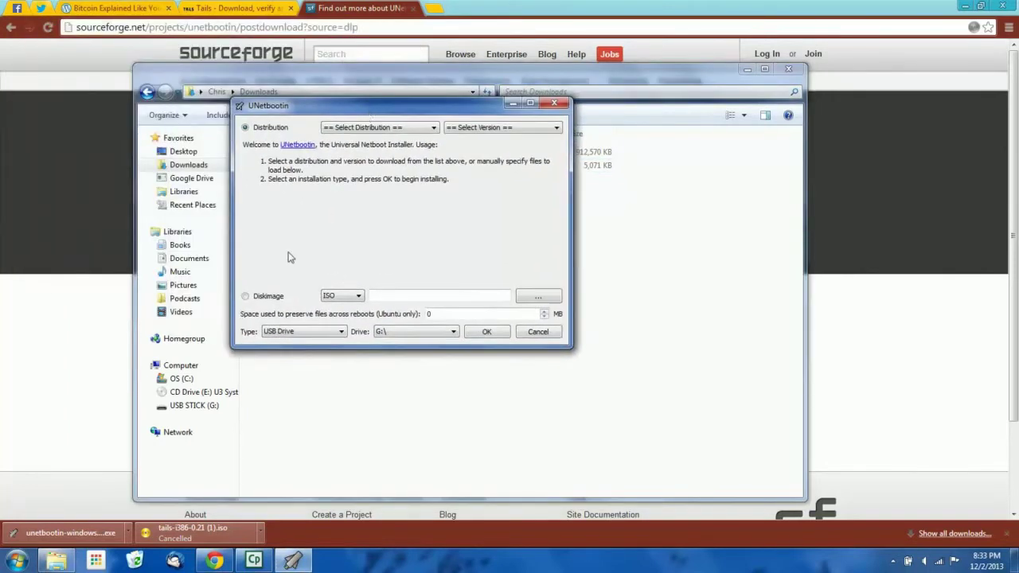
{"action": "left_click", "coordinate": [247, 297]}
{"action": "left_click", "coordinate": [539, 298]}
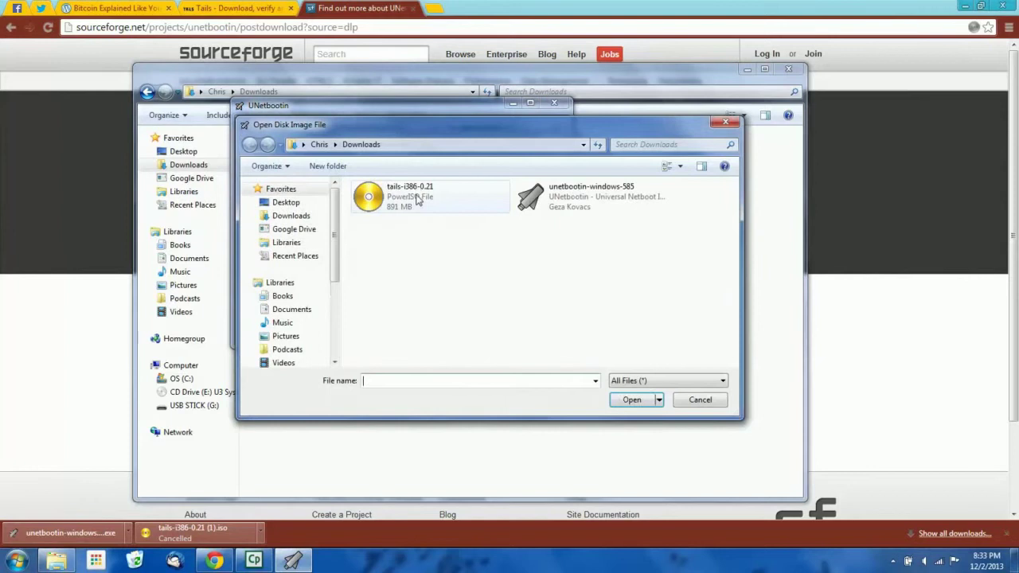
{"action": "double_click", "coordinate": [417, 199]}
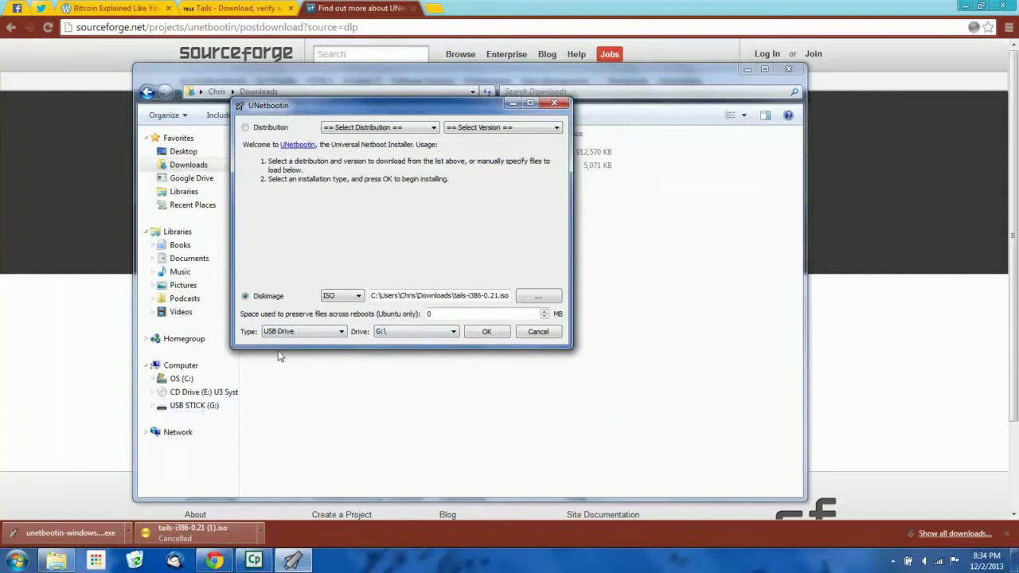
{"action": "left_click", "coordinate": [495, 332]}
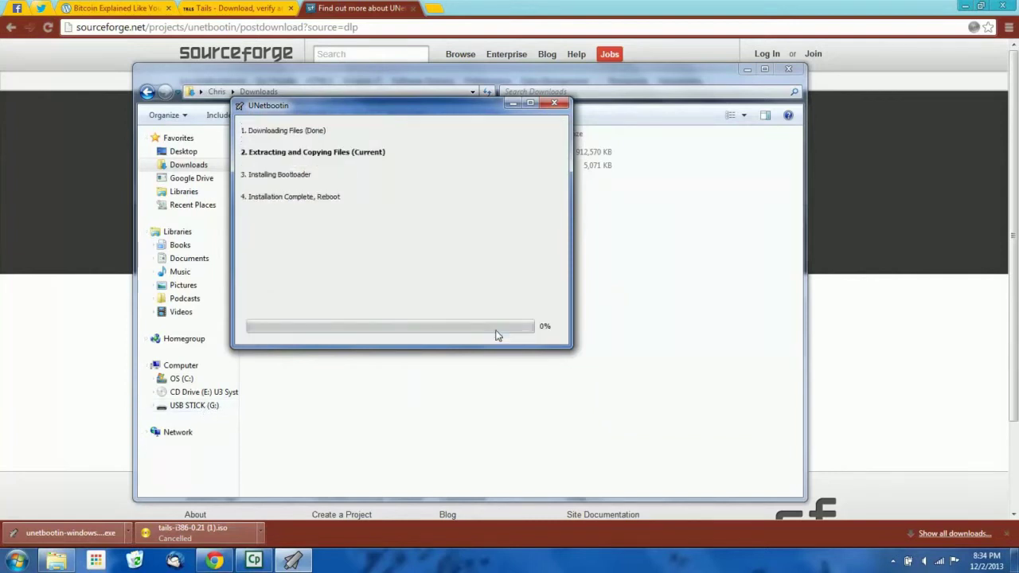
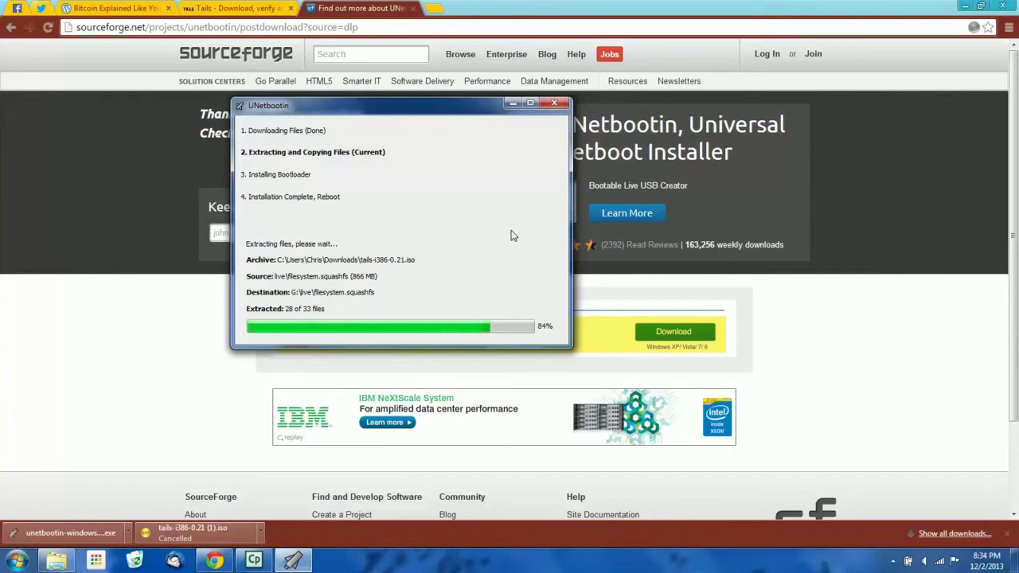
Step: Bring Chrome forward and close the Tails and SourceForge download tabs
{"action": "left_click", "coordinate": [238, 8]}
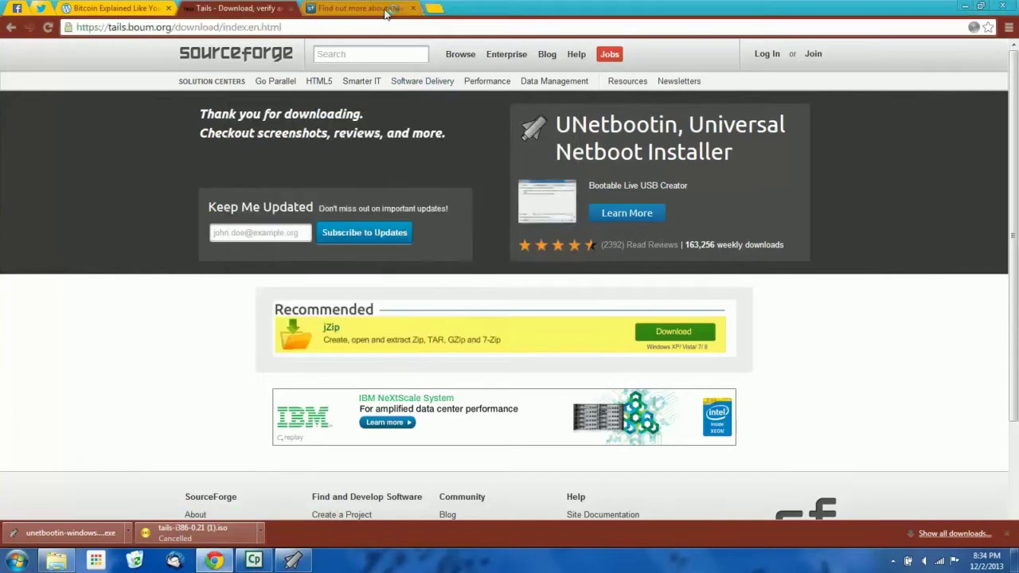
{"action": "middle_click", "coordinate": [385, 11]}
{"action": "left_click", "coordinate": [291, 8]}
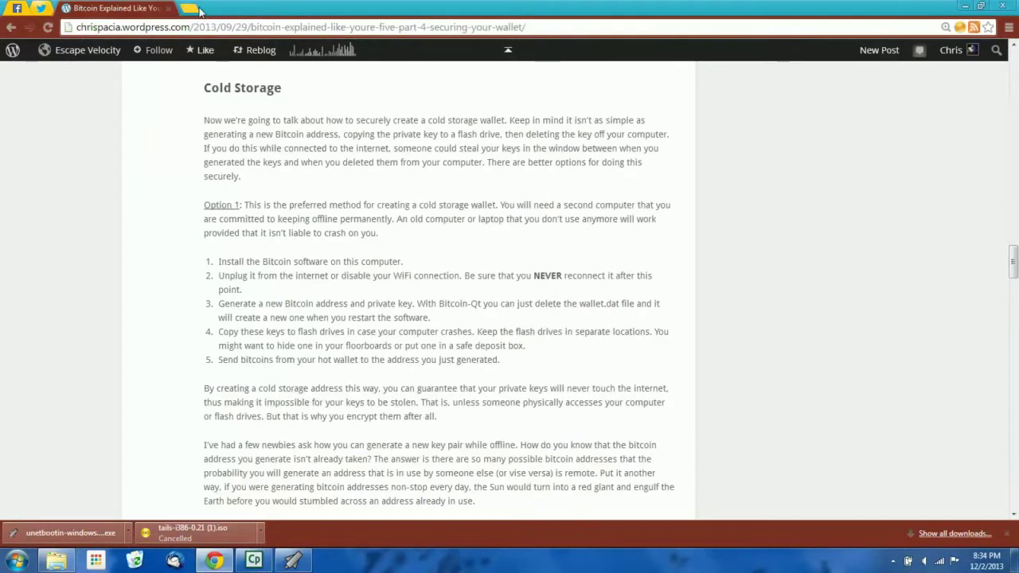
Step: Load bitaddress.org in a new tab to get a freshly generated single wallet
{"action": "left_click", "coordinate": [196, 8]}
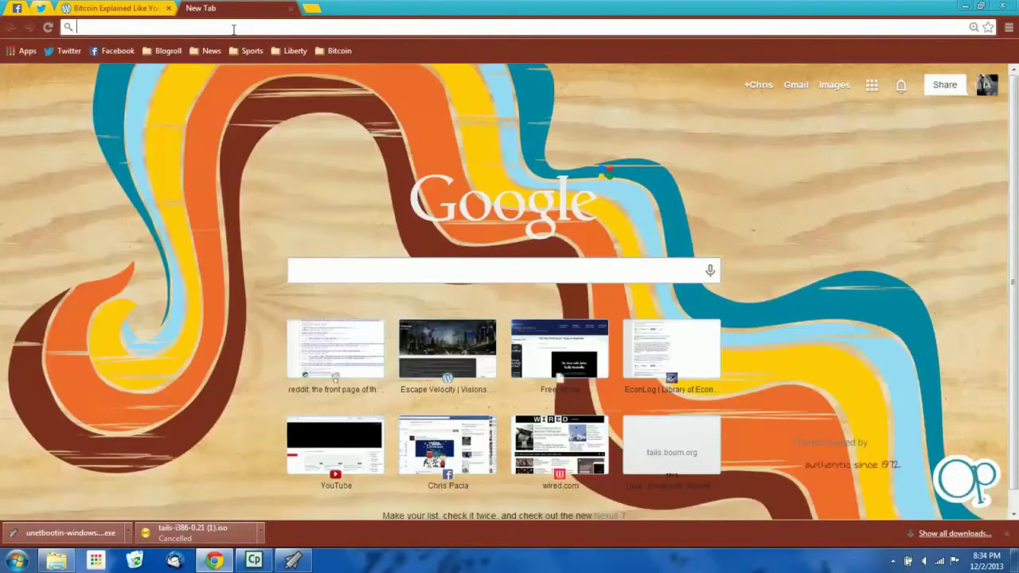
{"action": "type", "text": "bitaddress.org"}
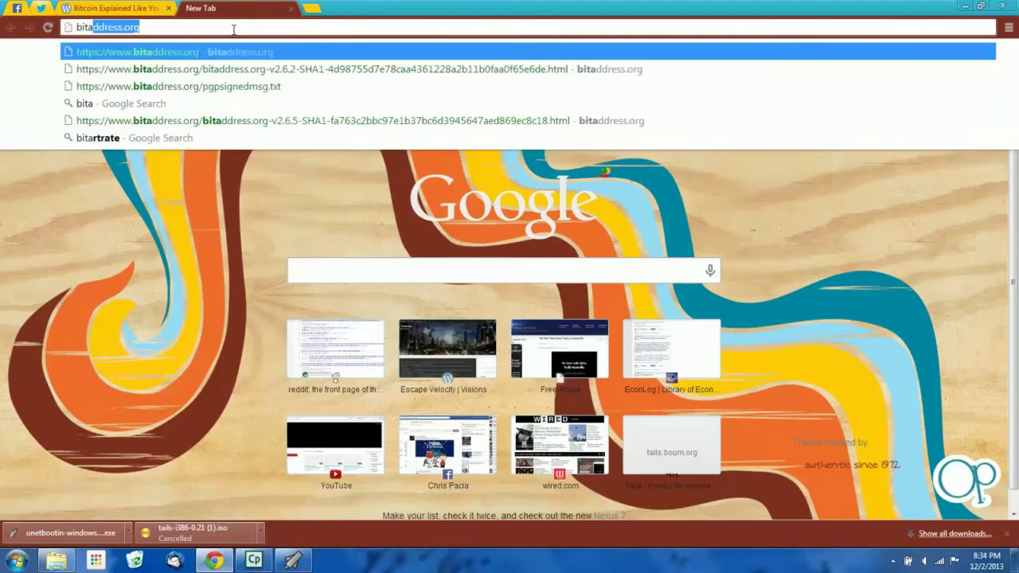
{"action": "key", "text": "Return"}
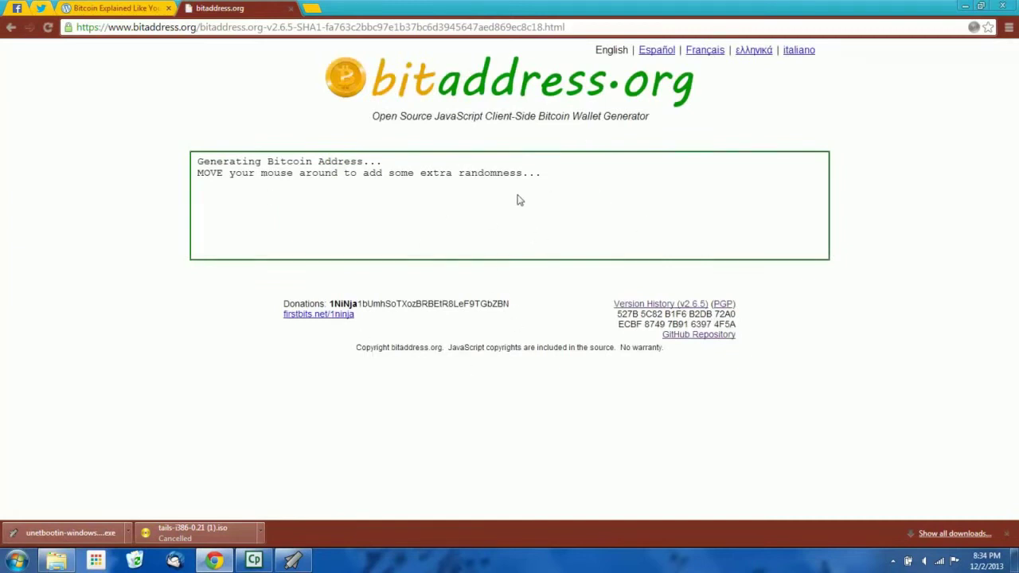
{"action": "scroll", "coordinate": [1016, 103], "scroll_direction": "down", "scroll_amount": 1}
{"action": "scroll", "coordinate": [1016, 103], "scroll_direction": "up", "scroll_amount": 1}
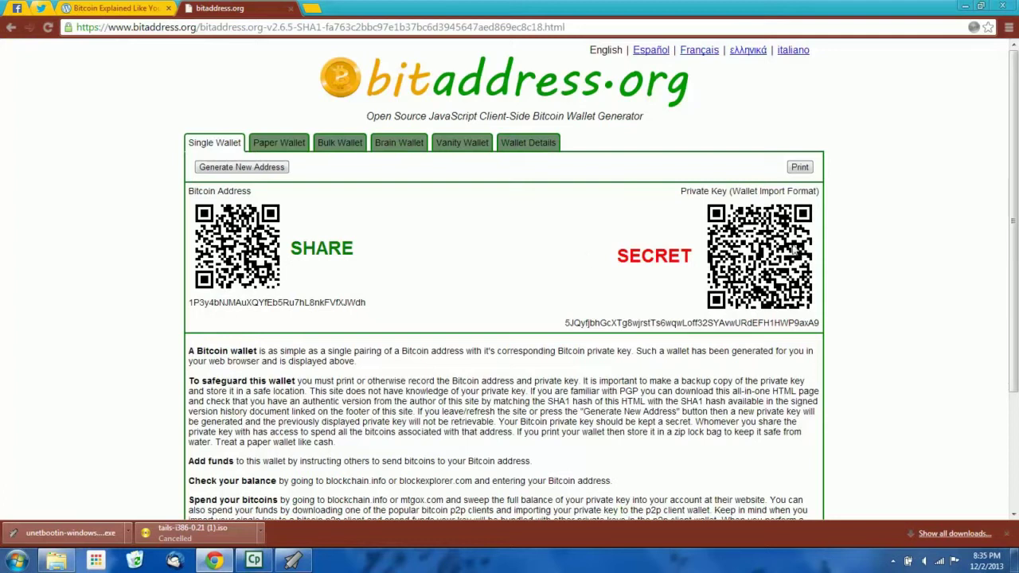
Step: Download bitaddress.org-master.zip from the GitHub repository and show it in Downloads
{"action": "left_click_drag", "start_coordinate": [1011, 204], "coordinate": [1011, 319]}
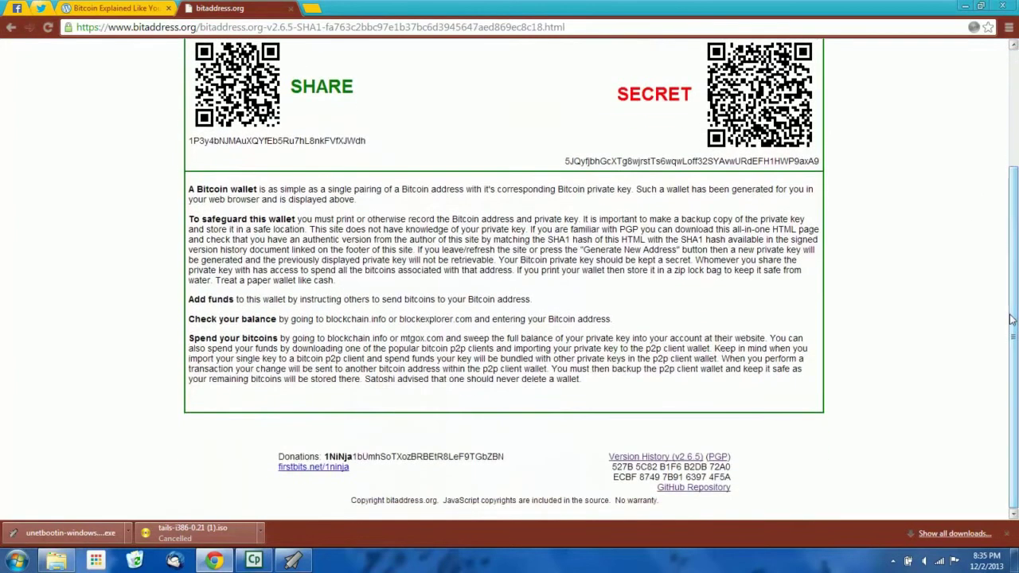
{"action": "left_click", "coordinate": [708, 487]}
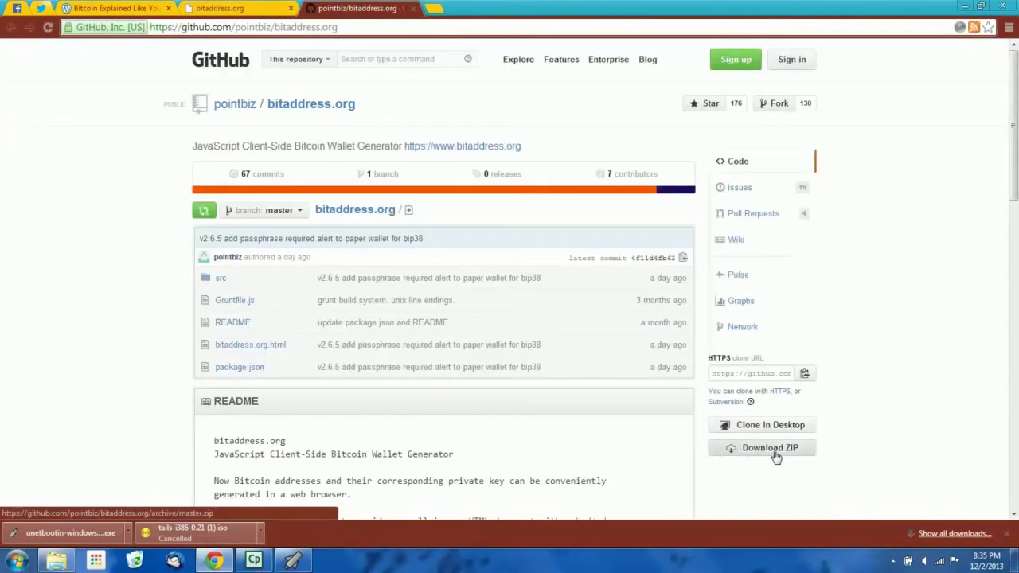
{"action": "left_click", "coordinate": [779, 450]}
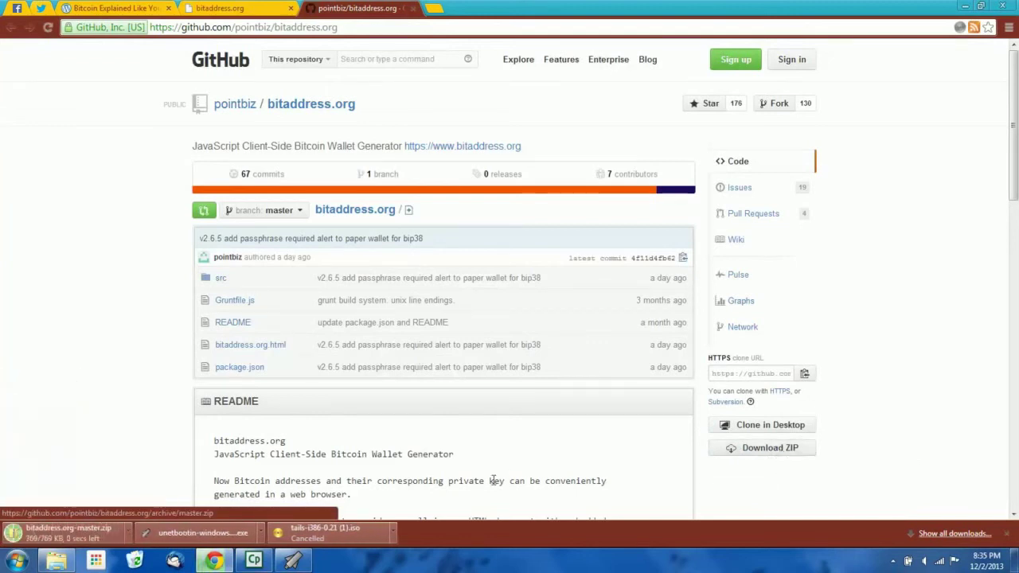
{"action": "left_click", "coordinate": [233, 541]}
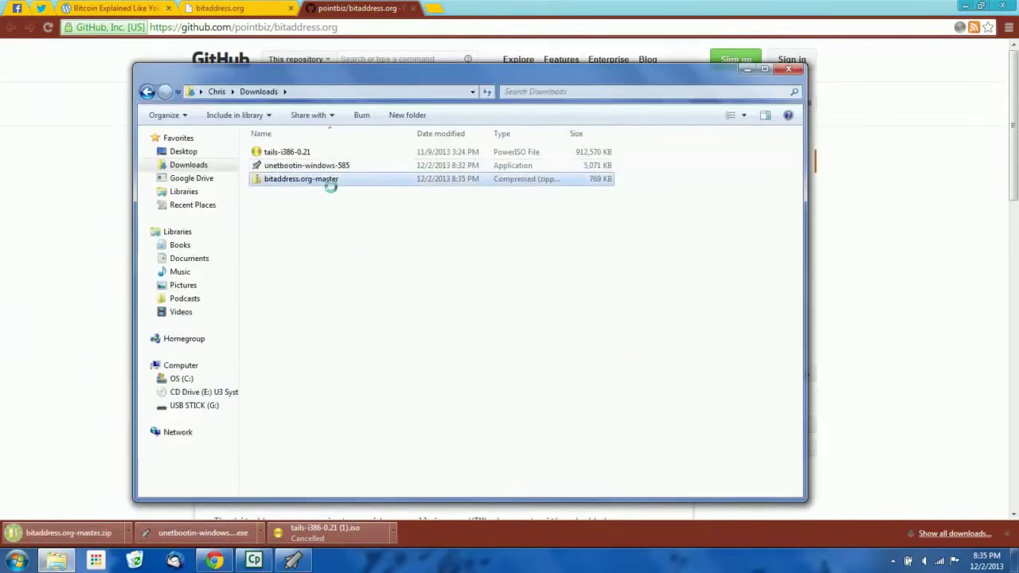
{"action": "right_click", "coordinate": [310, 181]}
Step: Extract all of bitaddress.org-master.zip and close the extra extracted-folder window
{"action": "left_click", "coordinate": [350, 220]}
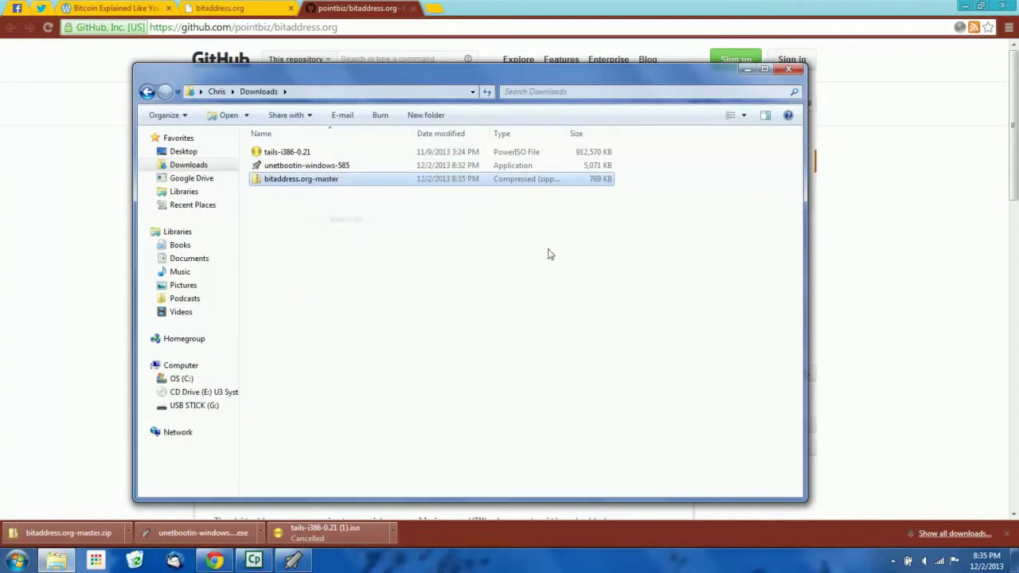
{"action": "left_click", "coordinate": [629, 402]}
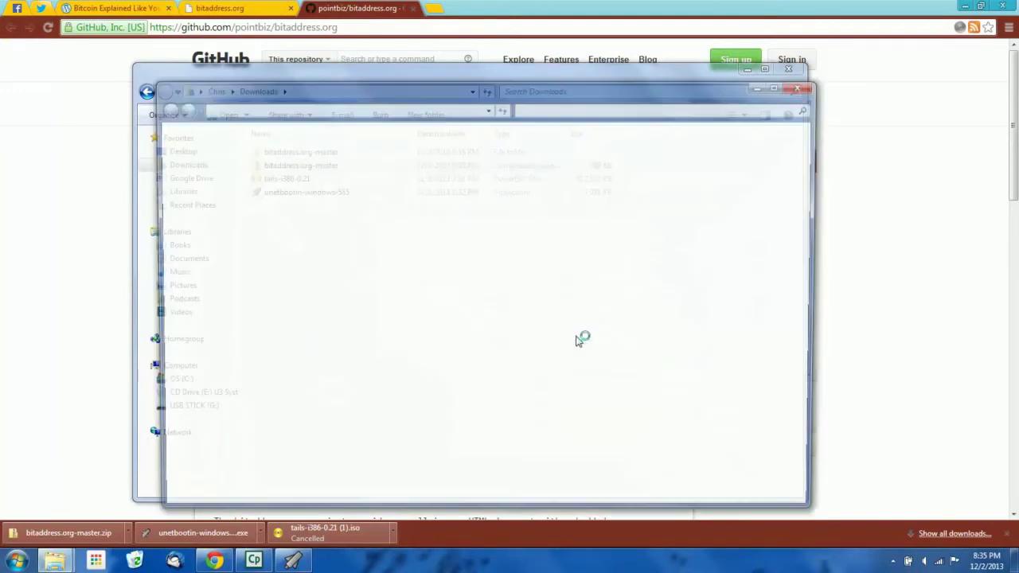
{"action": "left_click", "coordinate": [804, 83]}
Step: Open the nested bitaddress.org-master folder holding the bitaddress.org page, then minimize Explorer
{"action": "left_click", "coordinate": [295, 156]}
{"action": "double_click", "coordinate": [294, 153]}
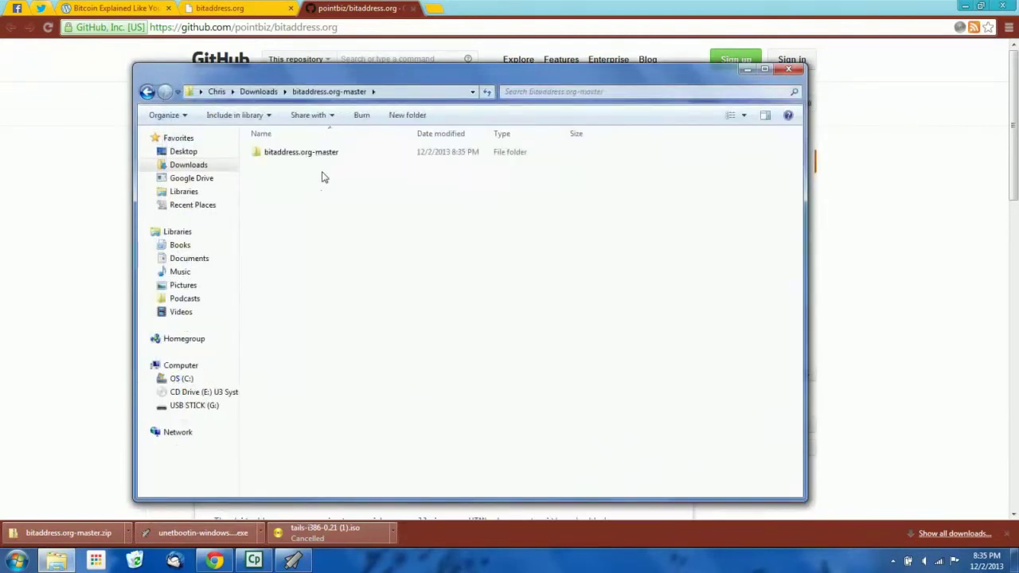
{"action": "double_click", "coordinate": [291, 152]}
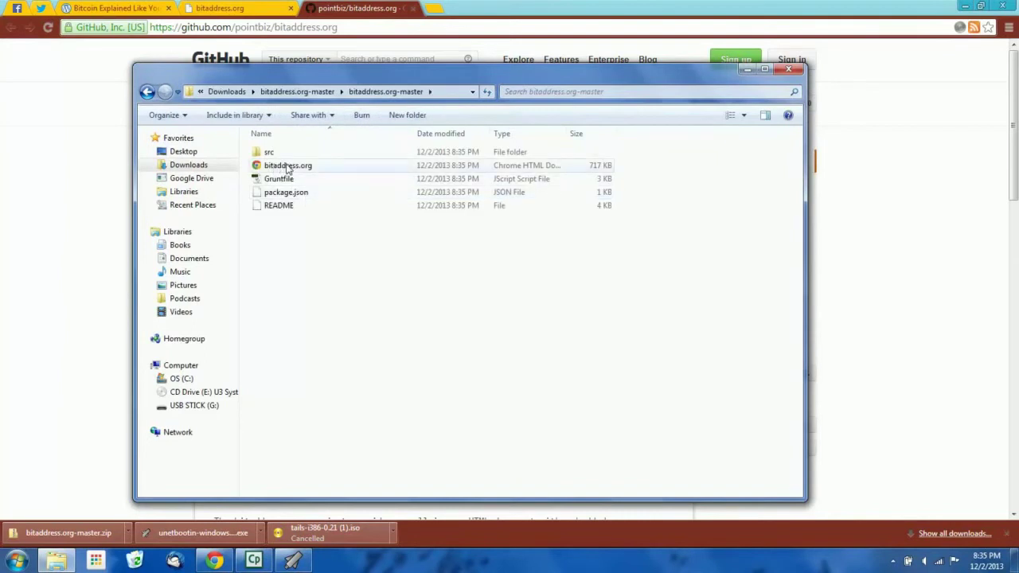
{"action": "left_click", "coordinate": [288, 167]}
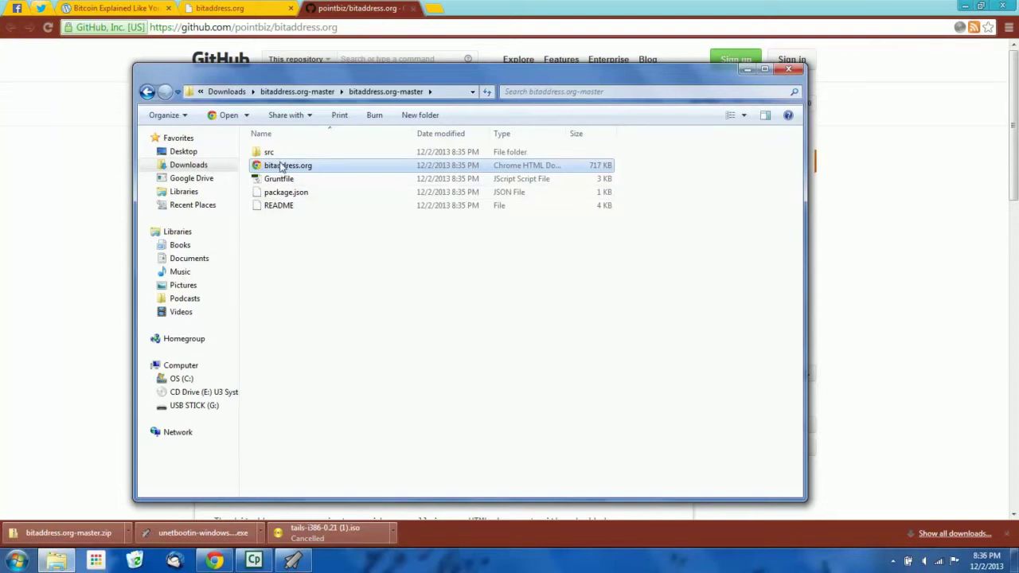
{"action": "left_click_drag", "start_coordinate": [282, 165], "coordinate": [353, 291]}
{"action": "left_click", "coordinate": [358, 285]}
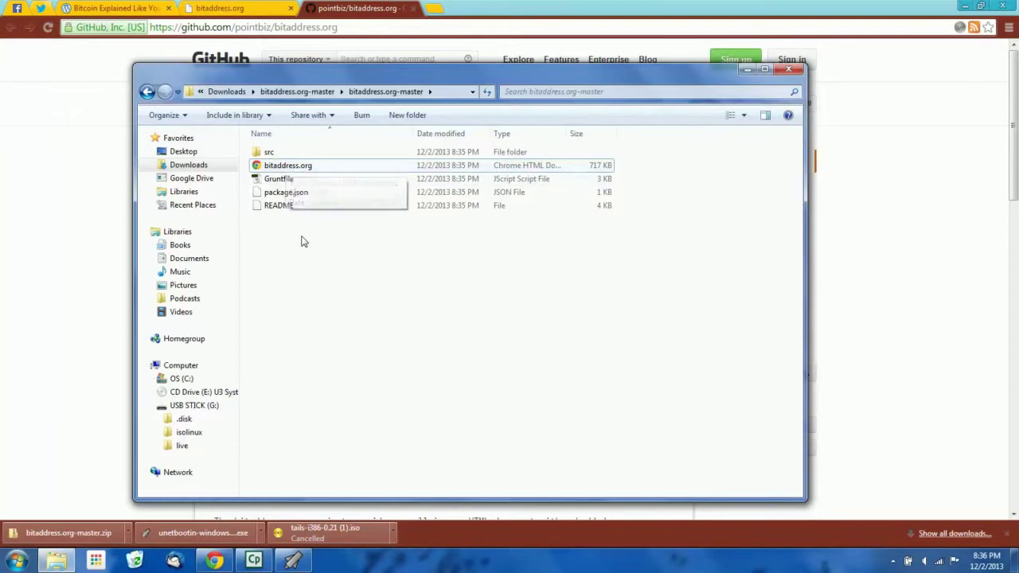
{"action": "left_click", "coordinate": [747, 70]}
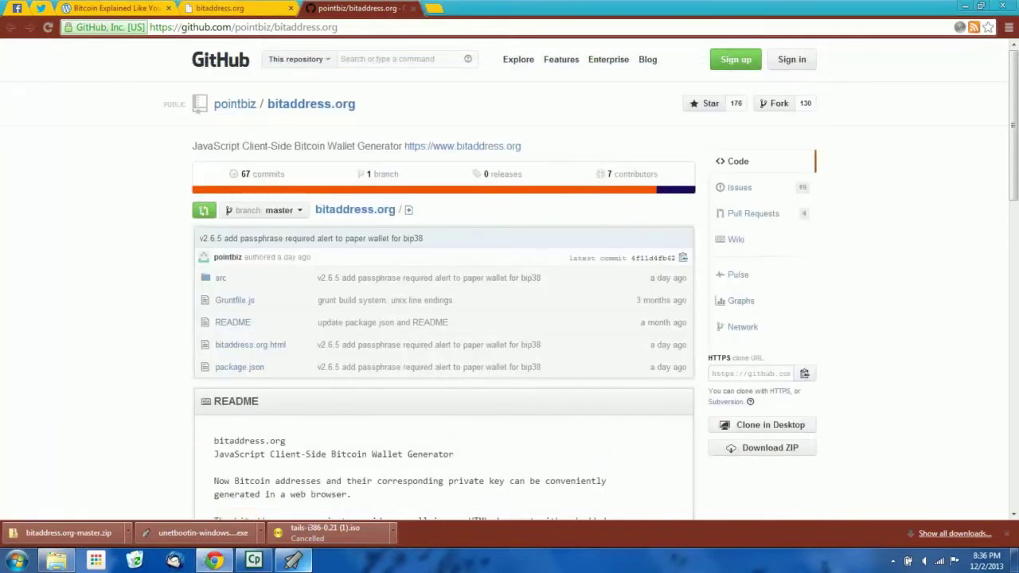
{"action": "left_click", "coordinate": [293, 561]}
Step: Return to the bitaddress.org page and open its Version History (v2.6.5) footer link
{"action": "left_click", "coordinate": [292, 561]}
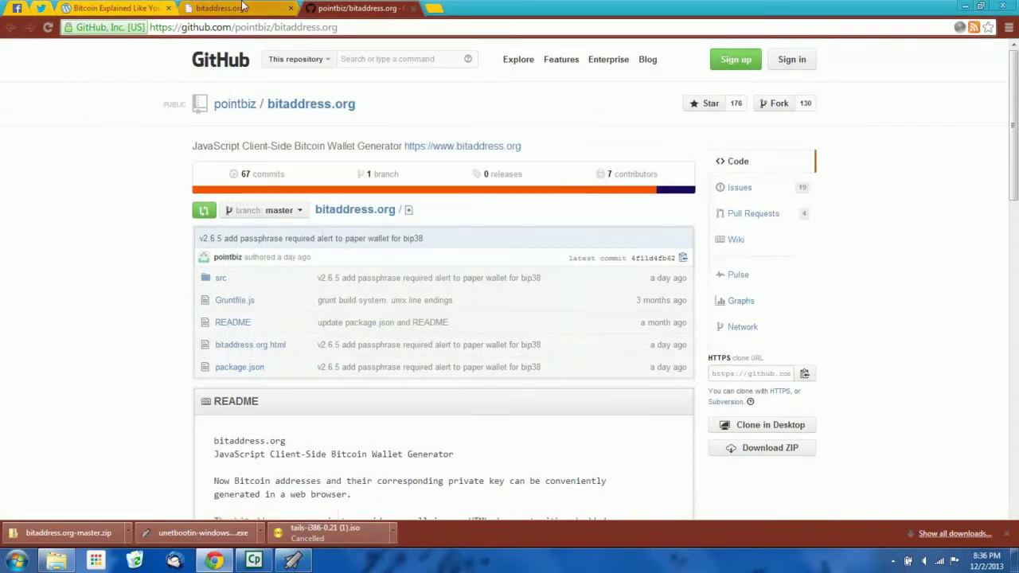
{"action": "left_click", "coordinate": [223, 7]}
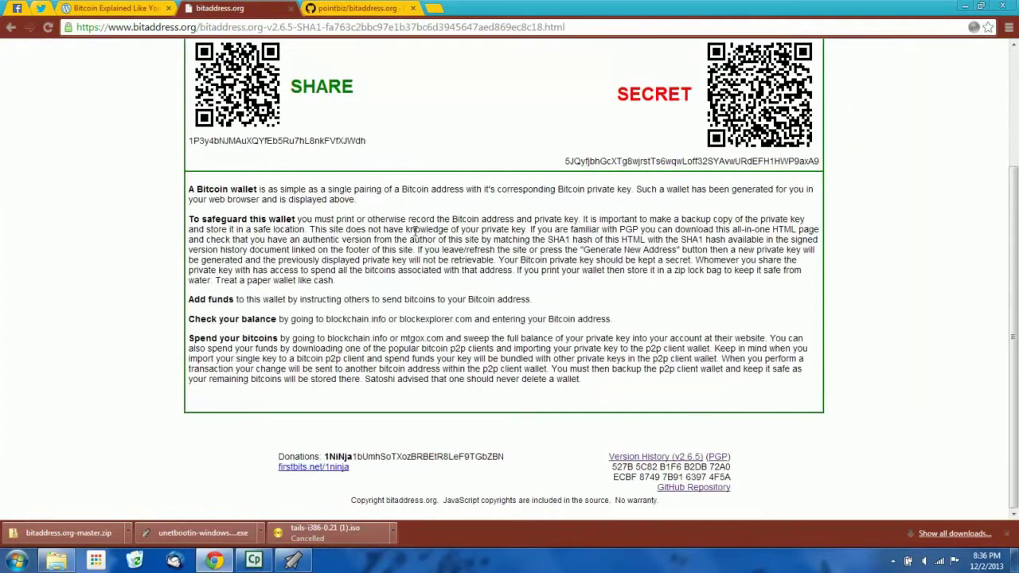
{"action": "left_click_drag", "start_coordinate": [1014, 242], "coordinate": [1014, 296]}
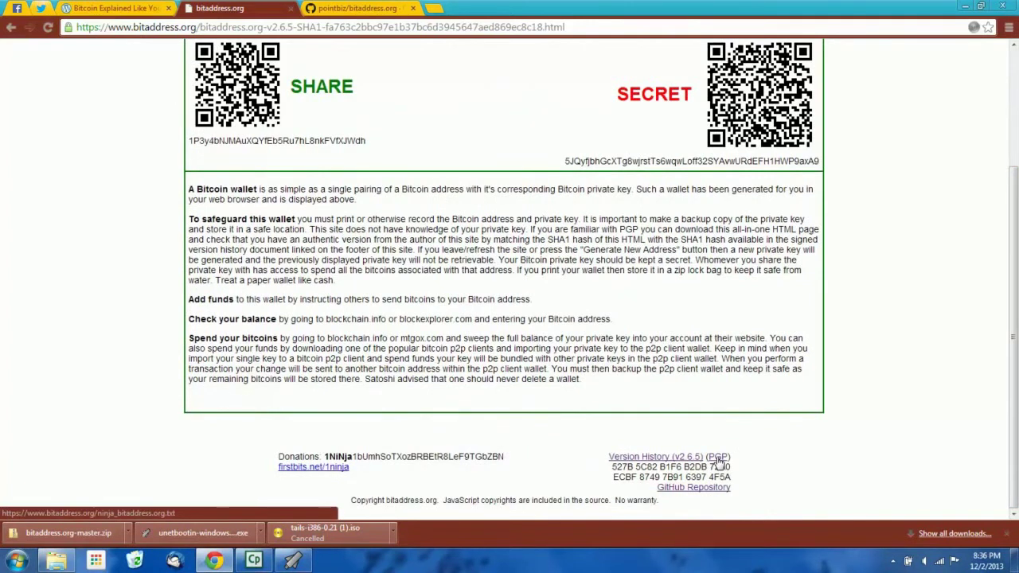
{"action": "left_click", "coordinate": [652, 460]}
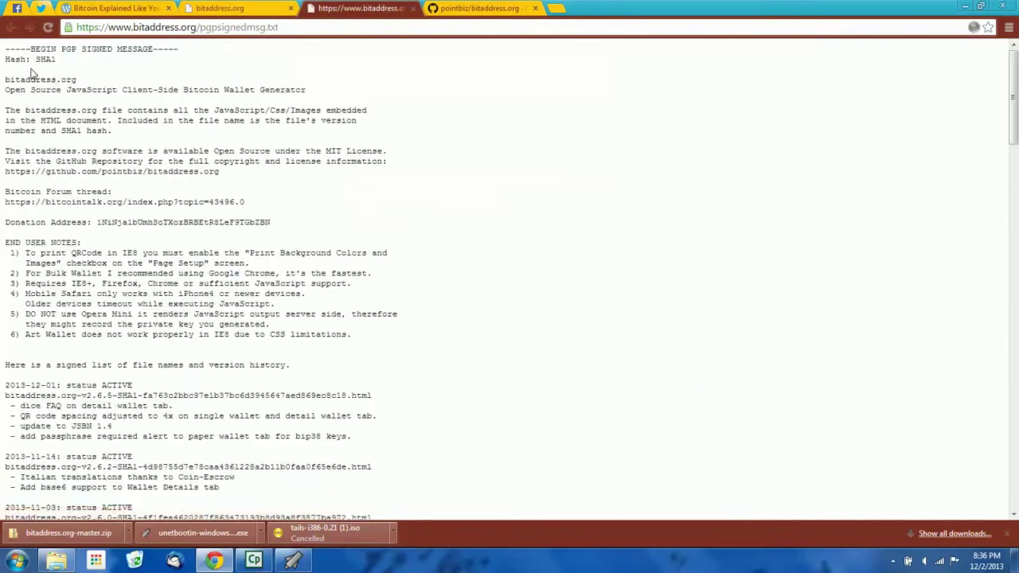
Step: Highlight the 2013-12-01 release's SHA1 hash, then exit the finished UNetbootin installer
{"action": "left_click_drag", "start_coordinate": [4, 50], "coordinate": [286, 388]}
{"action": "left_click", "coordinate": [288, 389]}
{"action": "left_click_drag", "start_coordinate": [1014, 94], "coordinate": [1013, 132]}
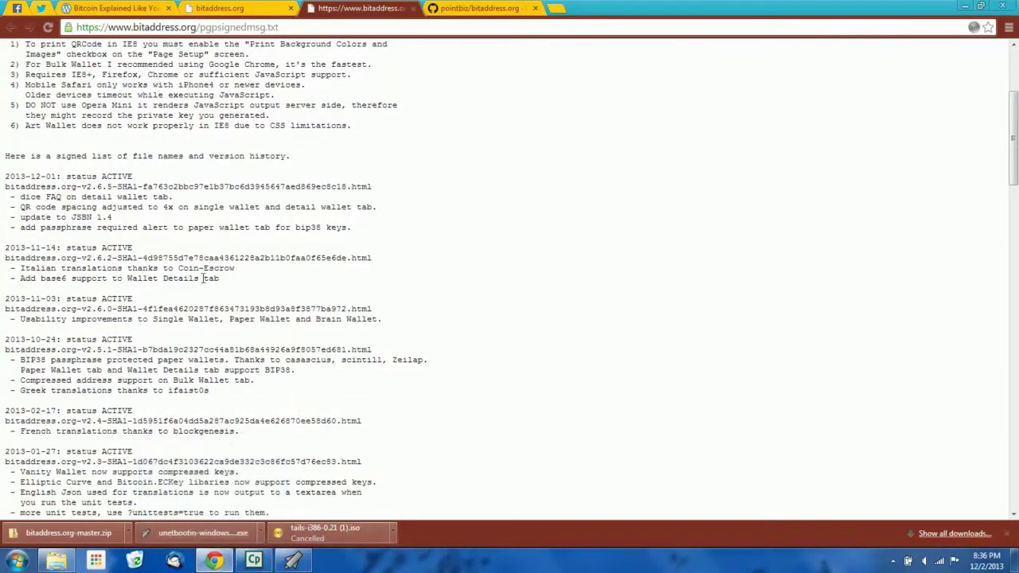
{"action": "left_click_drag", "start_coordinate": [116, 257], "coordinate": [133, 258]}
{"action": "left_click_drag", "start_coordinate": [144, 186], "coordinate": [348, 188]}
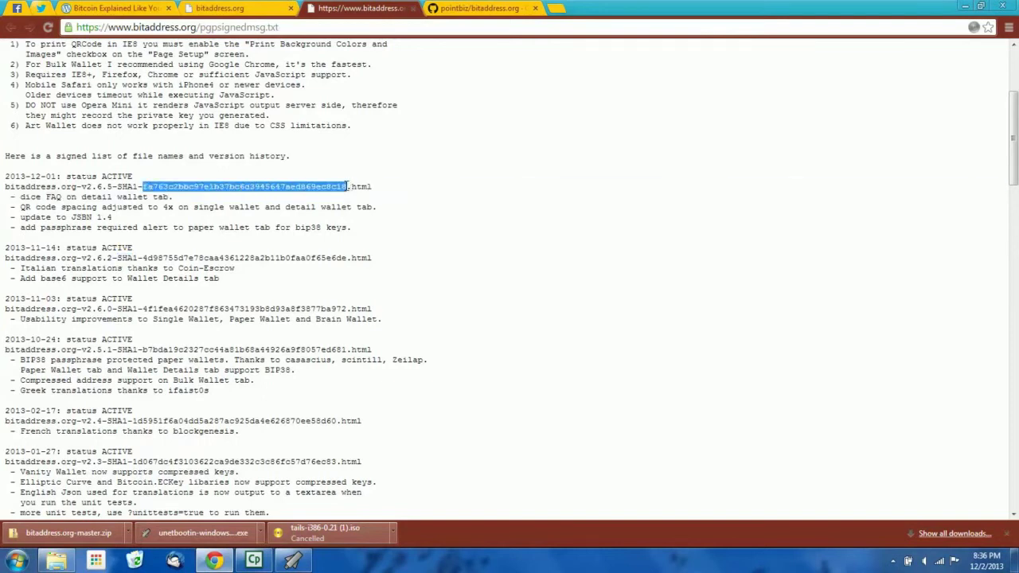
{"action": "left_click", "coordinate": [346, 223]}
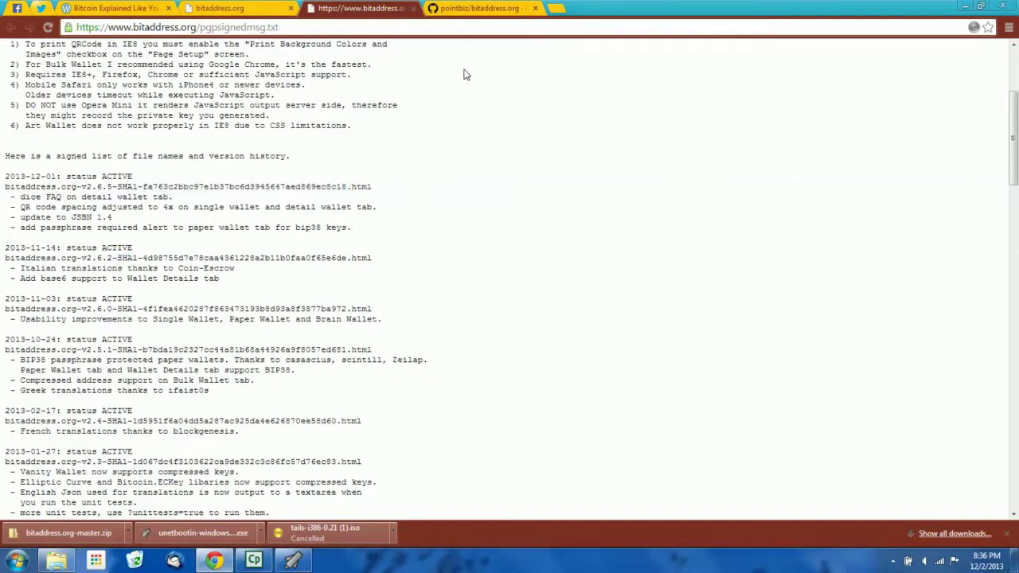
{"action": "key", "text": "alt+Tab"}
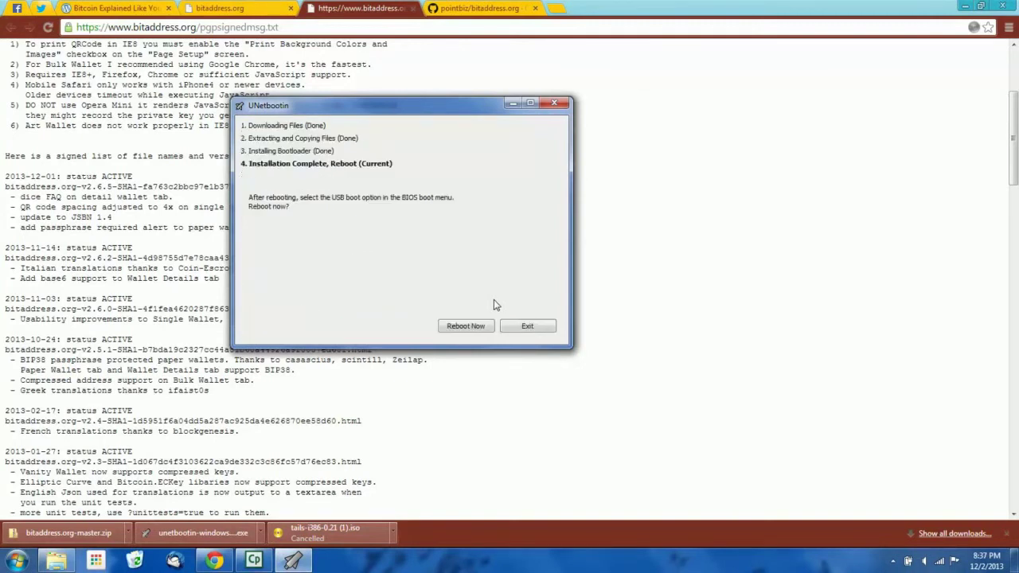
{"action": "left_click", "coordinate": [522, 327]}
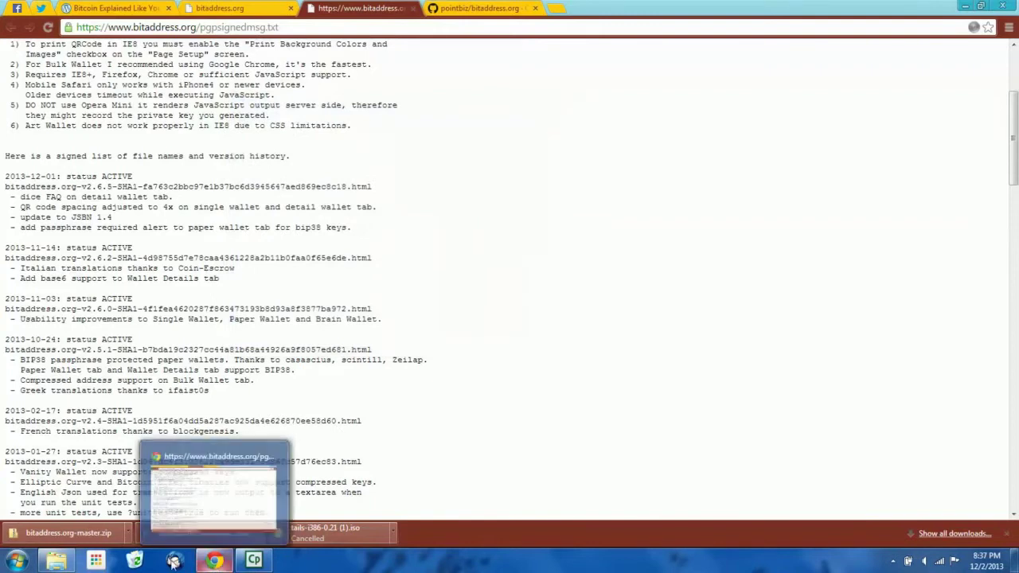
Step: Copy the bitaddress.org page onto the USB stick, then bring up the Start menu power options
{"action": "left_click", "coordinate": [56, 561]}
{"action": "left_click", "coordinate": [294, 170]}
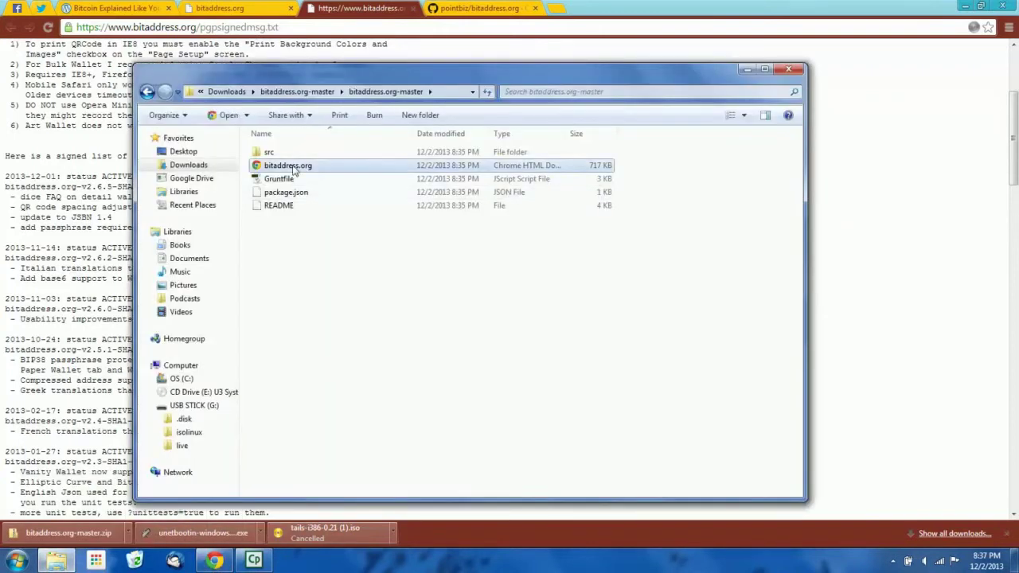
{"action": "mouse_move", "coordinate": [293, 170]}
{"action": "left_mouse_down"}
{"action": "mouse_move", "coordinate": [283, 276]}
{"action": "mouse_move", "coordinate": [286, 164]}
{"action": "left_mouse_up"}
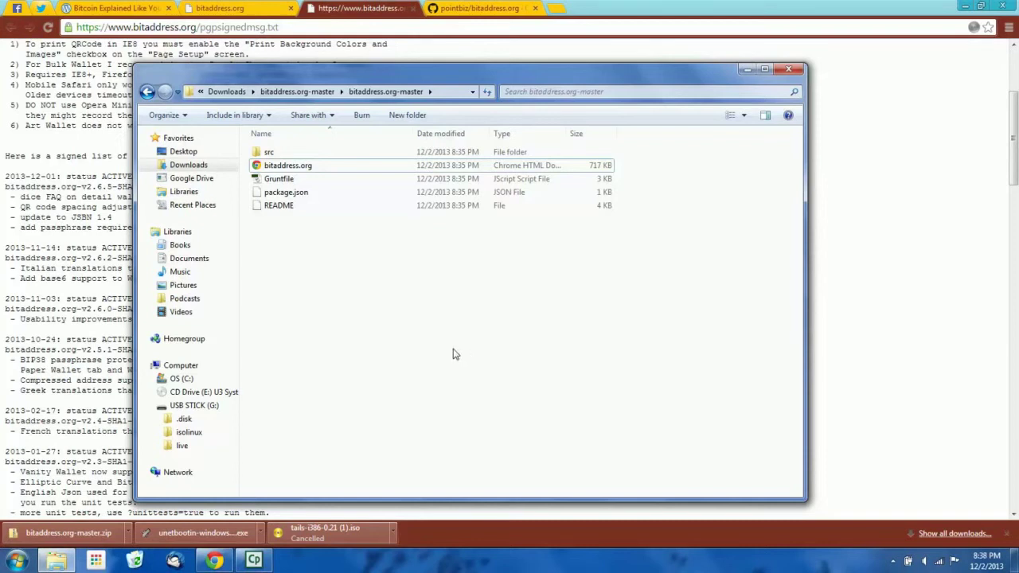
{"action": "left_click", "coordinate": [16, 561]}
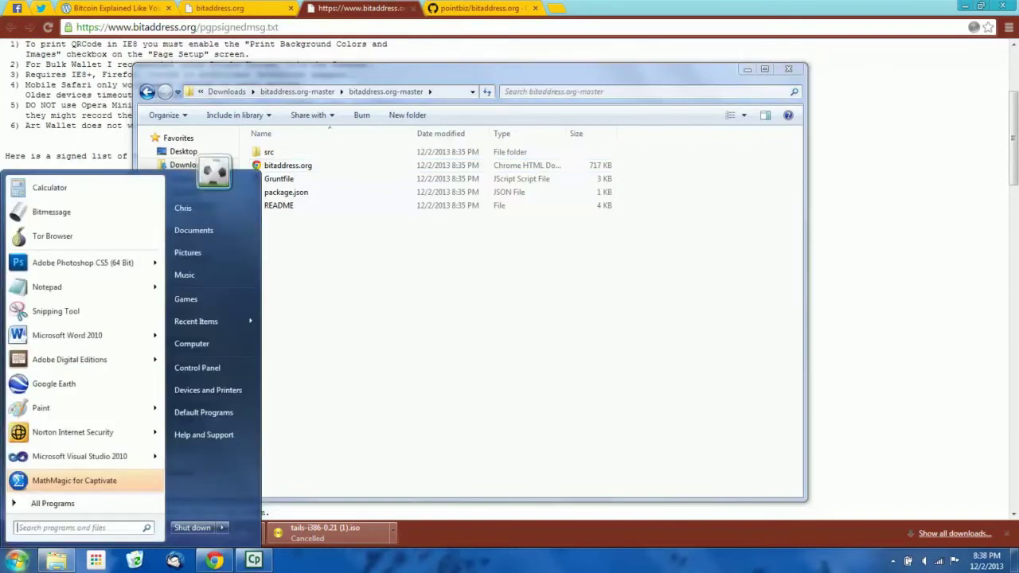
{"action": "left_click", "coordinate": [222, 527]}
Step: Restart the PC into Tails from the USB stick and minimize the terminal window
{"action": "left_click", "coordinate": [489, 386]}
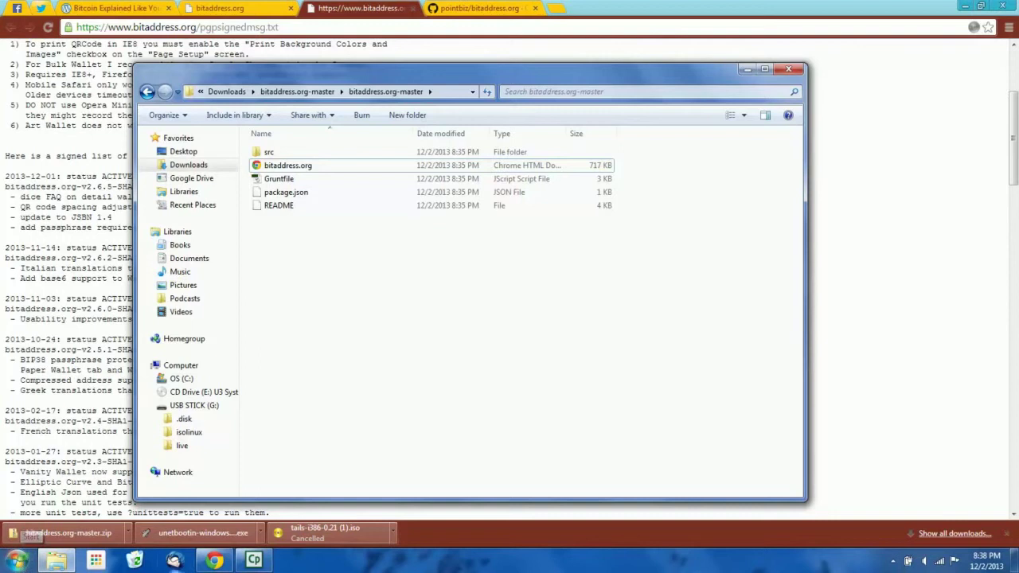
{"action": "mouse_move", "coordinate": [255, 562]}
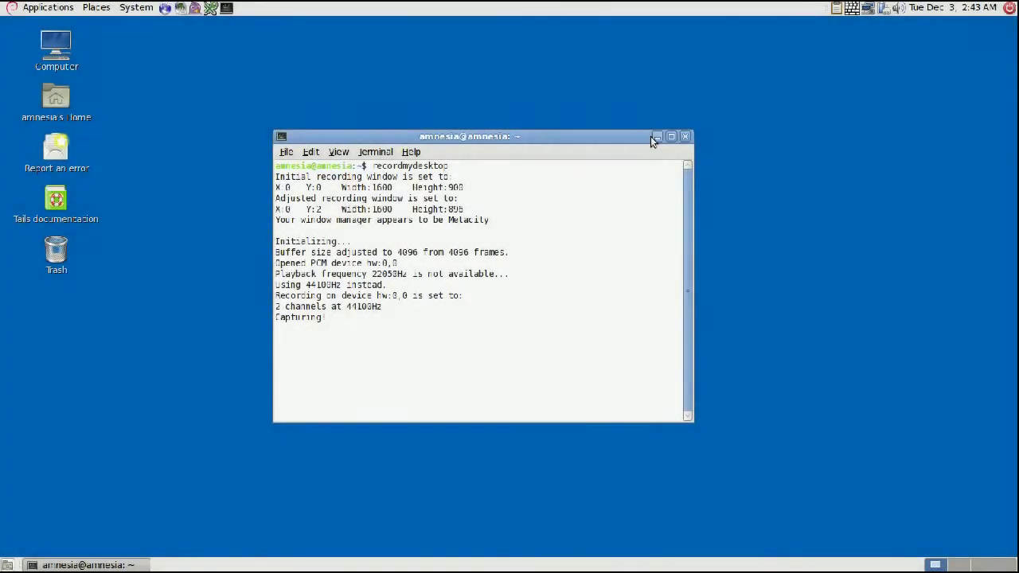
{"action": "left_click", "coordinate": [655, 137]}
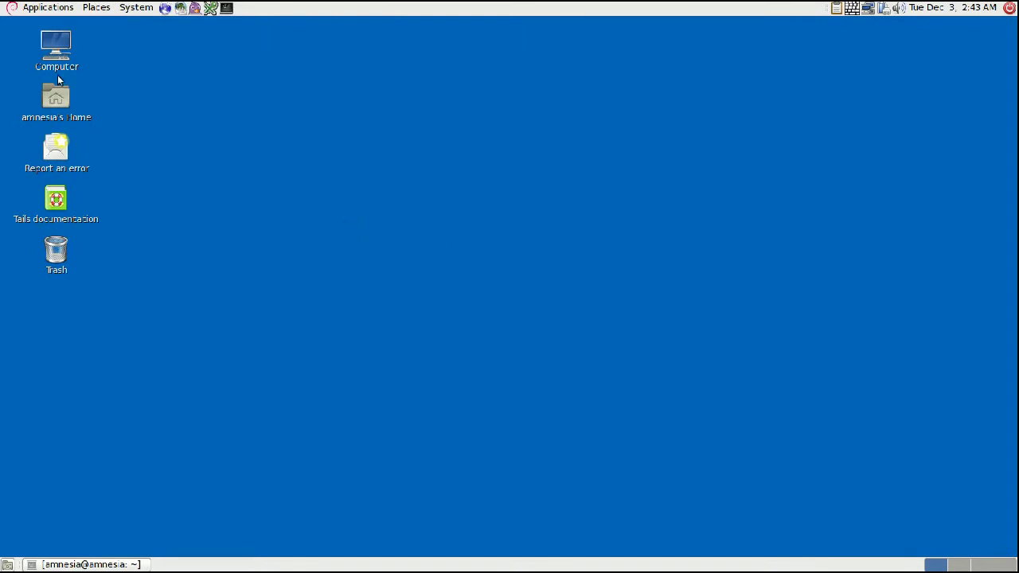
Step: Browse Computer to USB STICK and open bitaddress.org.html in the browser
{"action": "double_click", "coordinate": [57, 48]}
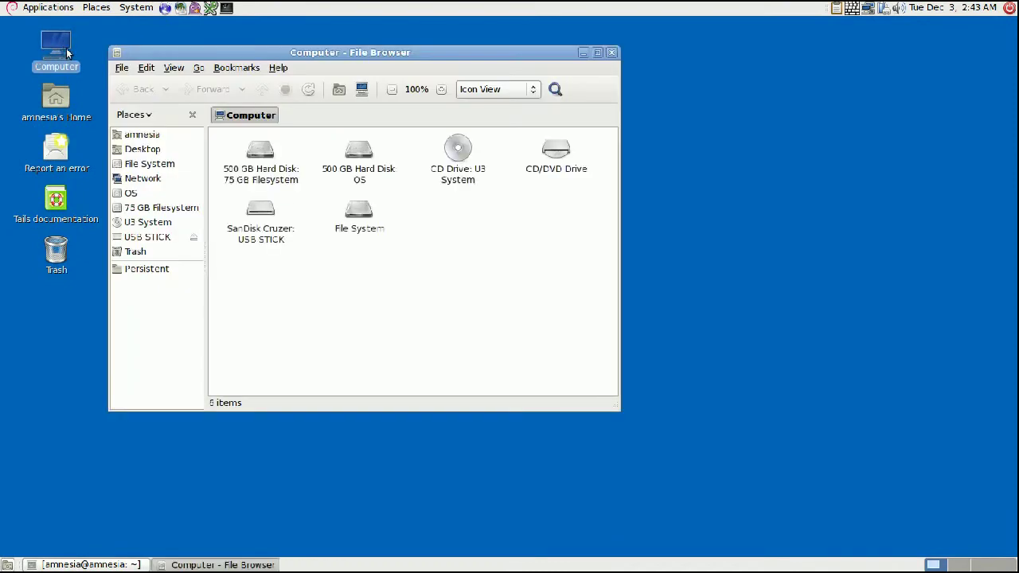
{"action": "left_click", "coordinate": [151, 238]}
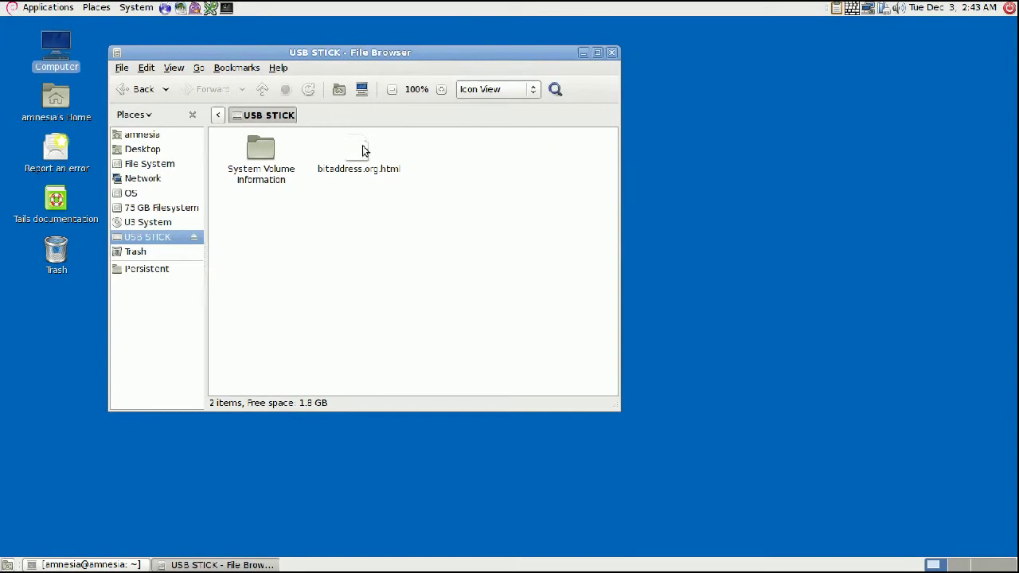
{"action": "double_click", "coordinate": [362, 151]}
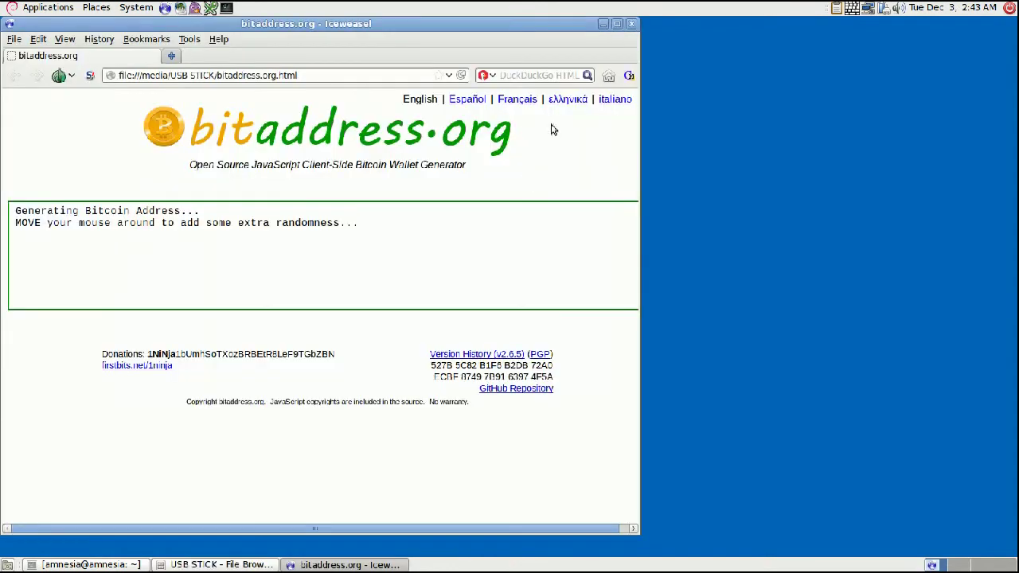
Step: Maximize Iceweasel and scroll through the three paper wallets and back to the top
{"action": "left_click", "coordinate": [616, 24]}
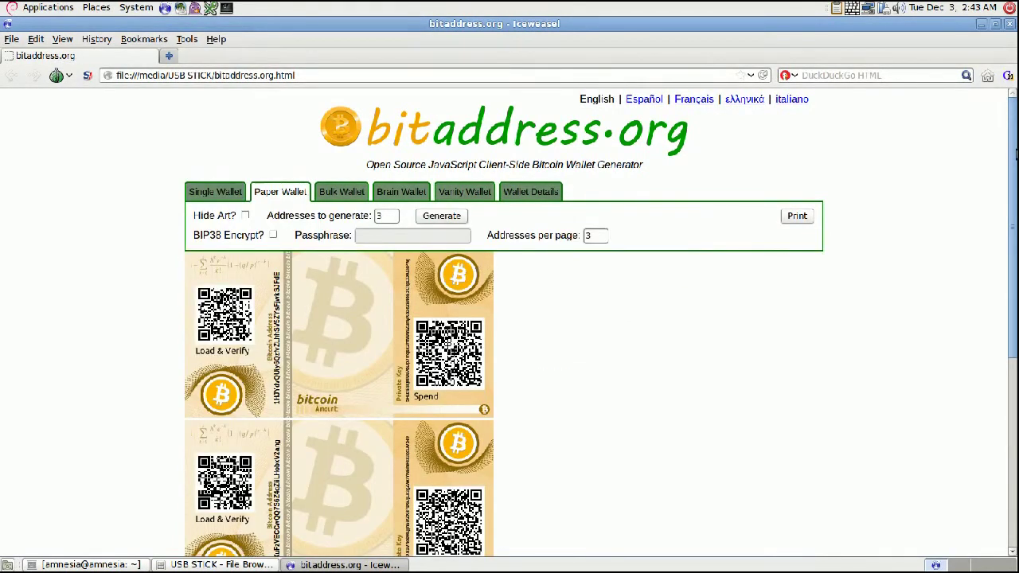
{"action": "scroll", "coordinate": [1013, 221], "scroll_direction": "down", "scroll_amount": 1}
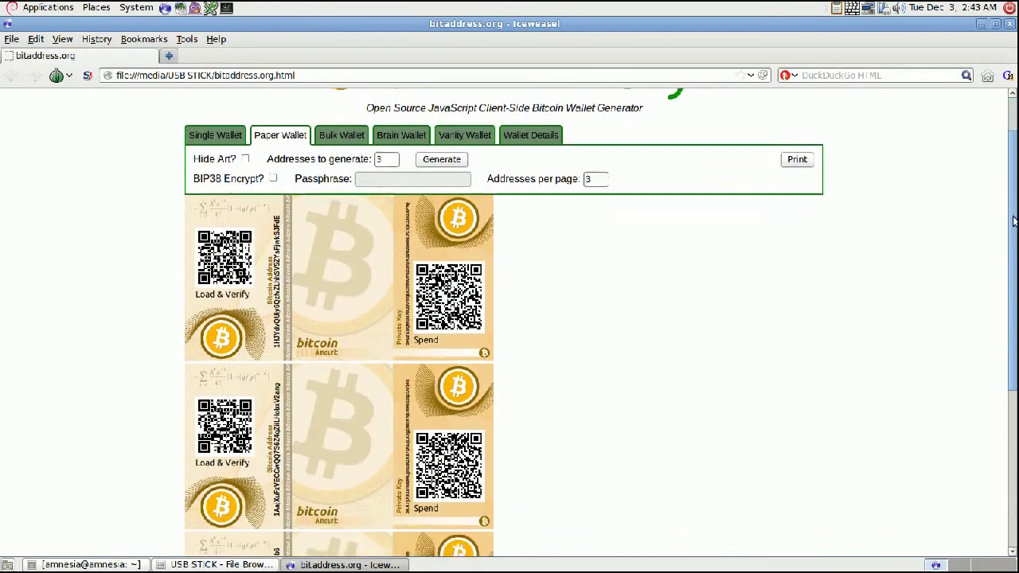
{"action": "scroll", "coordinate": [1013, 222], "scroll_direction": "down", "scroll_amount": 3}
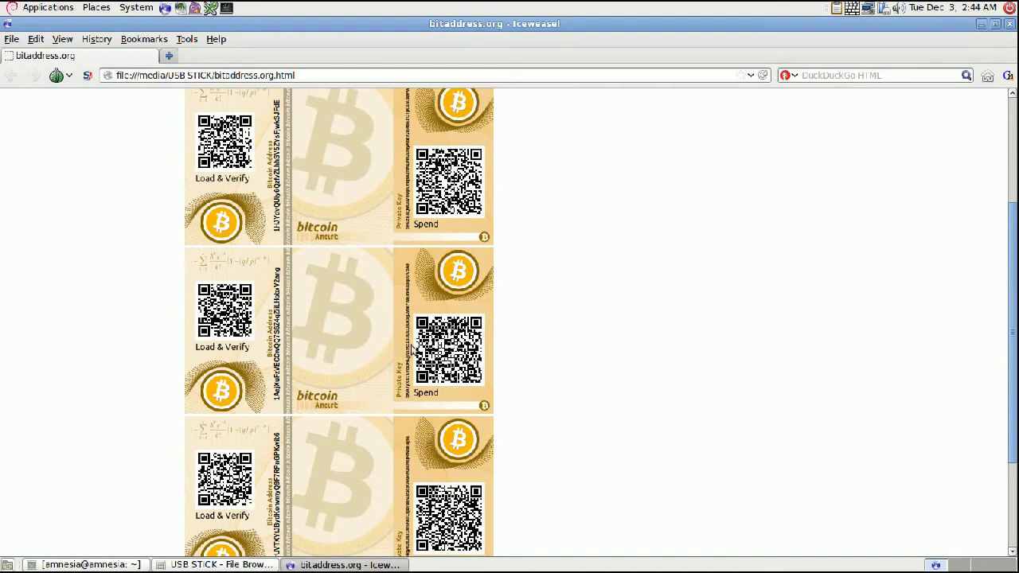
{"action": "scroll", "coordinate": [1015, 230], "scroll_direction": "up", "scroll_amount": 3}
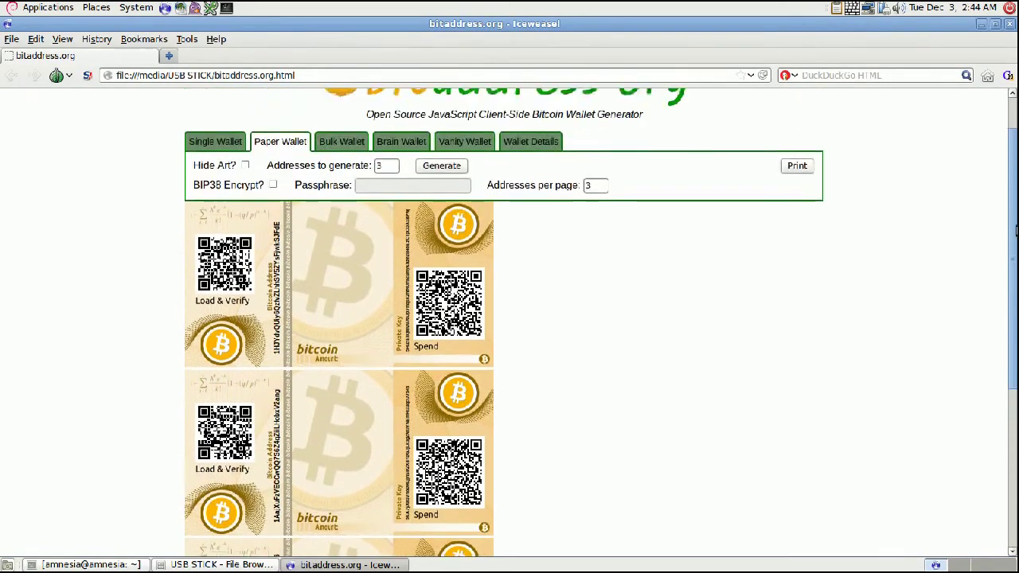
{"action": "scroll", "coordinate": [1014, 230], "scroll_direction": "up", "scroll_amount": 2}
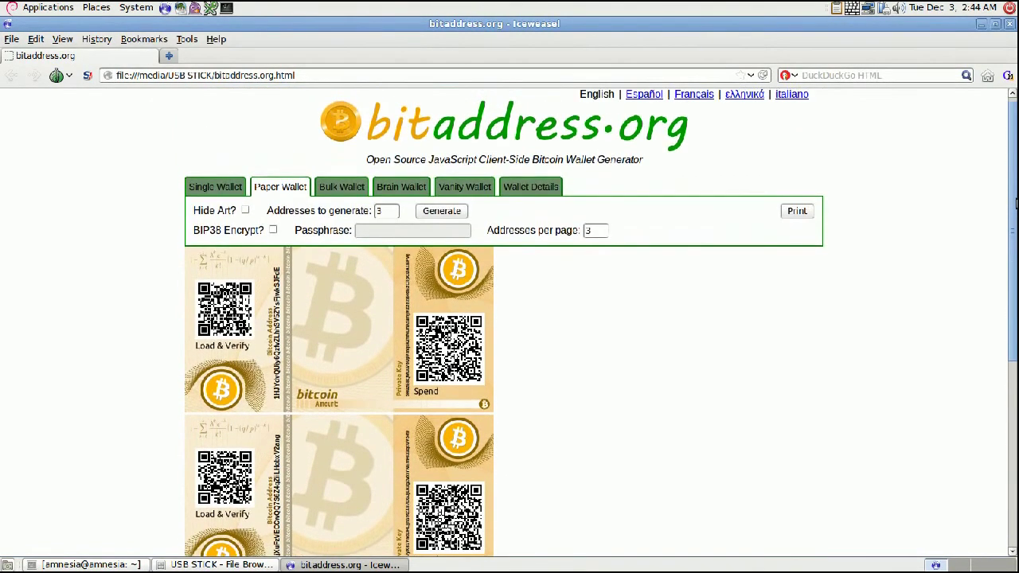
{"action": "scroll", "coordinate": [1015, 206], "scroll_direction": "up", "scroll_amount": 1}
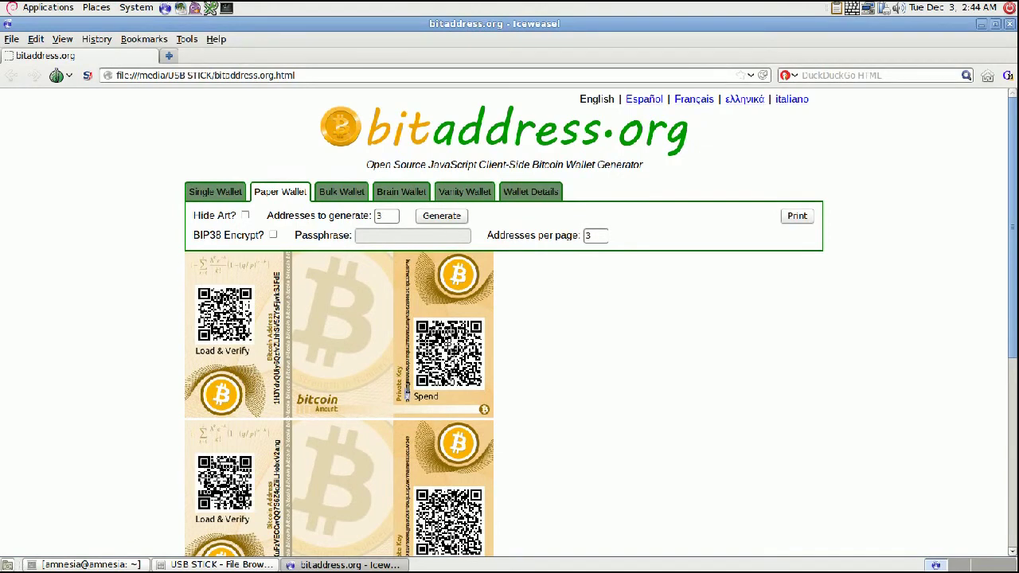
Step: Tick BIP38 Encrypt?, type the encryption passphrase, and select the Addresses to generate value
{"action": "left_click_drag", "start_coordinate": [406, 393], "coordinate": [409, 261]}
{"action": "left_click", "coordinate": [409, 261]}
{"action": "left_click", "coordinate": [271, 237]}
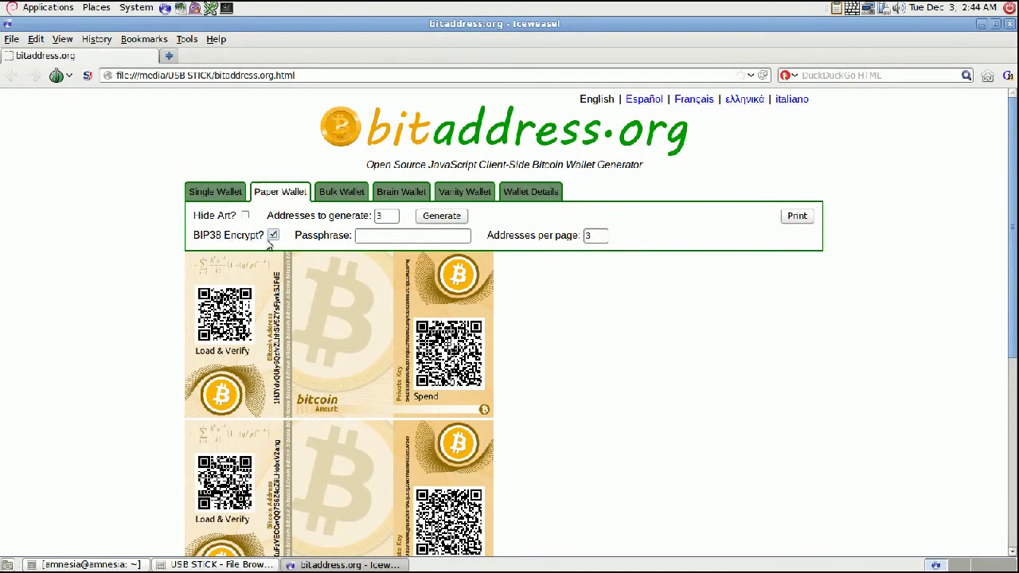
{"action": "left_click", "coordinate": [445, 238]}
{"action": "type", "text": "correct horse battery staple"}
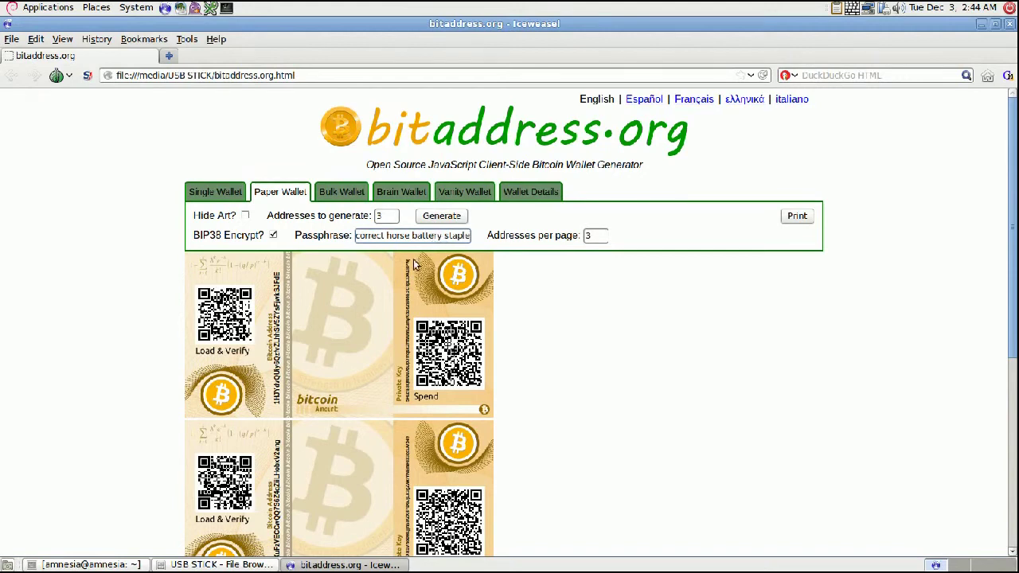
{"action": "double_click", "coordinate": [387, 216]}
Step: Enter 10 in the Addresses to generate box
{"action": "type", "text": "10"}
Step: Generate the 10 passphrase-protected BIP38 wallets, 3 per page, and start printing them
{"action": "left_click", "coordinate": [454, 220]}
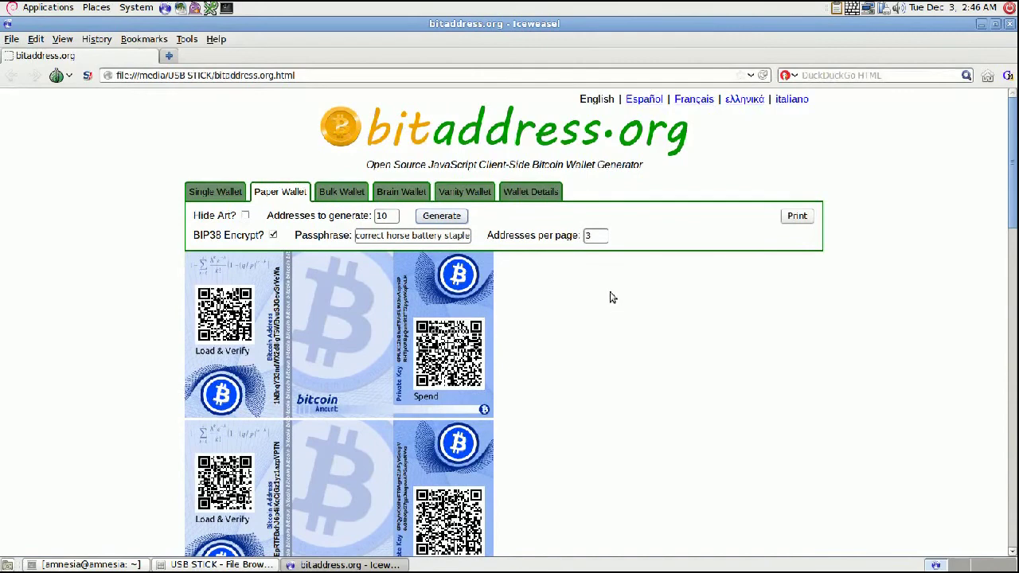
{"action": "left_click_drag", "start_coordinate": [1015, 143], "coordinate": [1012, 107]}
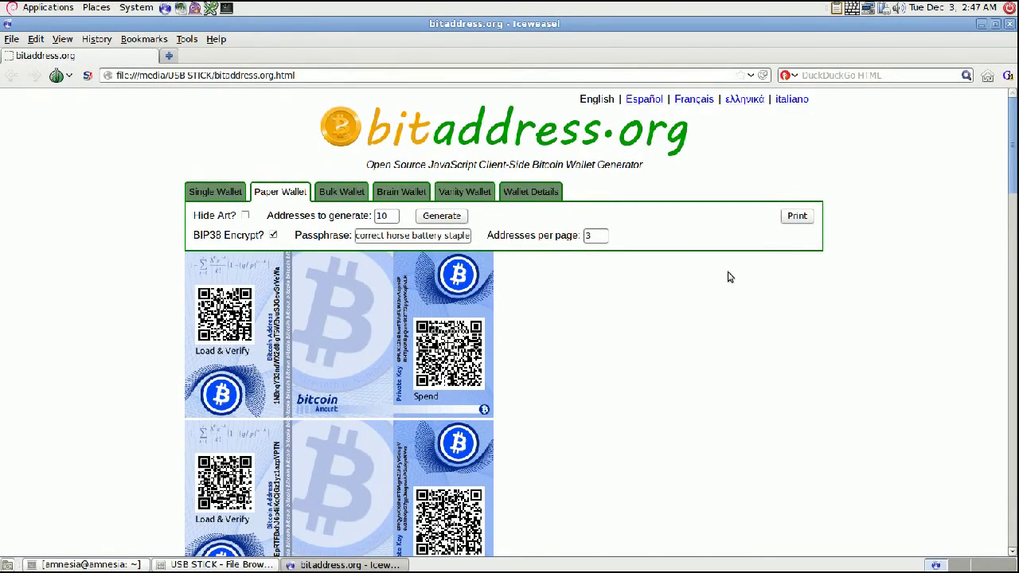
{"action": "left_click", "coordinate": [803, 216]}
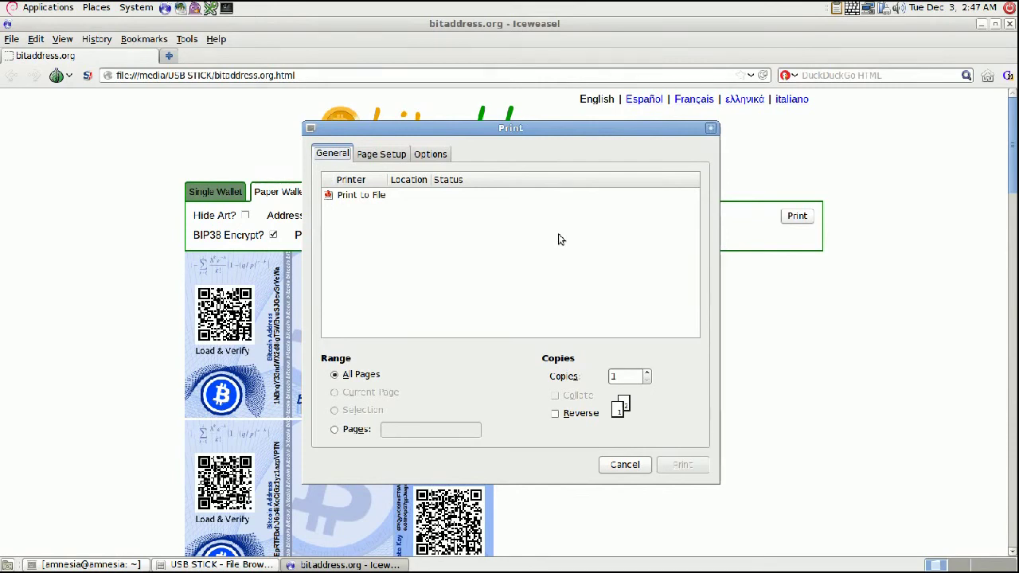
Step: Print the wallets to file as paperwallets.pdf on the USB STICK, then close Iceweasel
{"action": "left_click", "coordinate": [374, 200]}
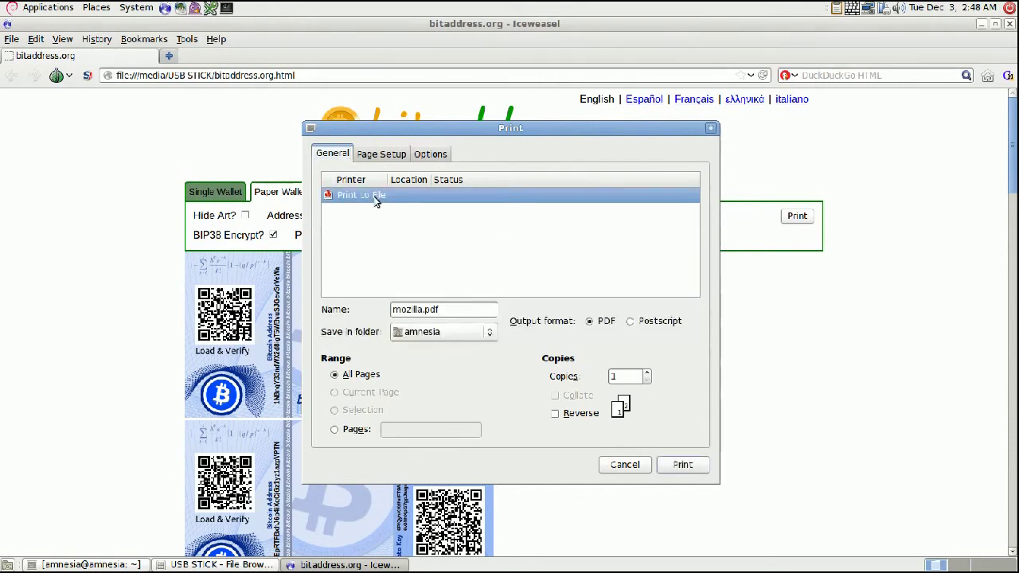
{"action": "double_click", "coordinate": [421, 309]}
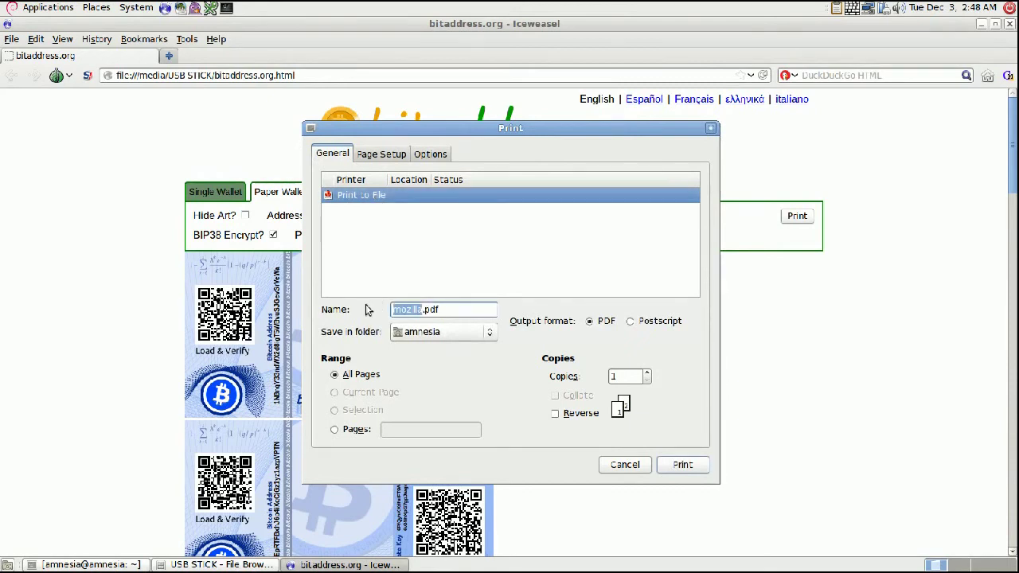
{"action": "type", "text": "paperwallets"}
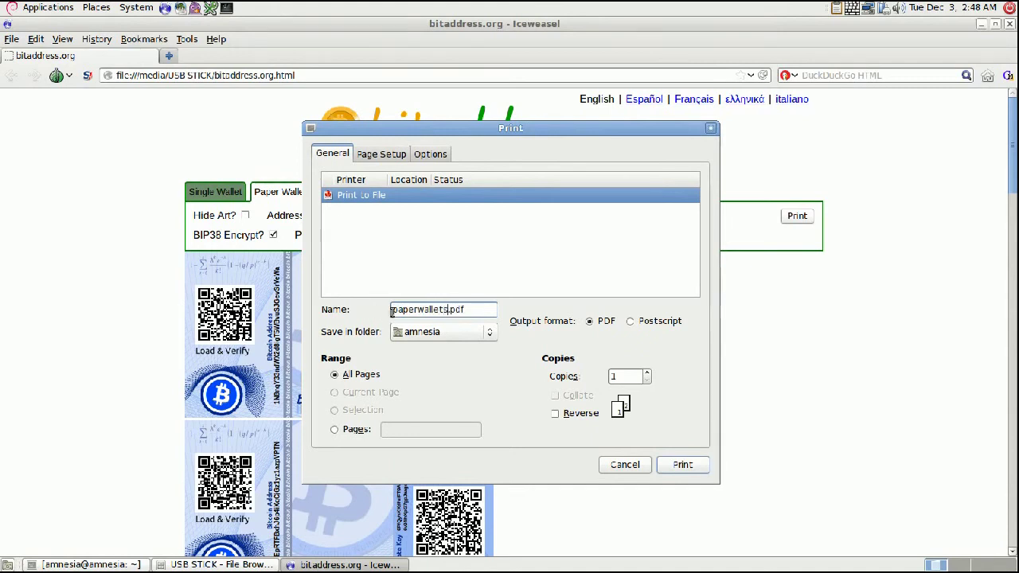
{"action": "left_click", "coordinate": [455, 334]}
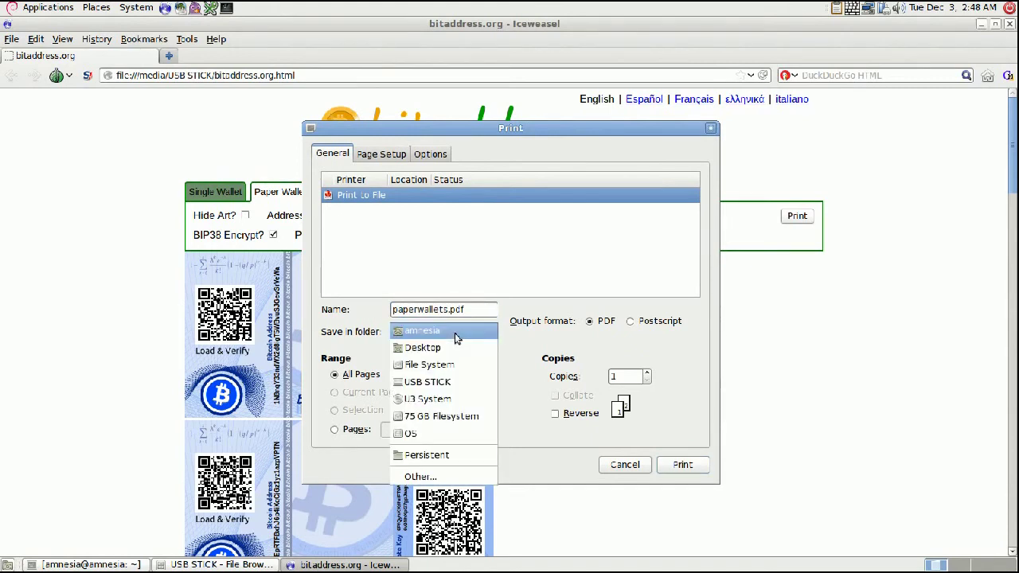
{"action": "left_click", "coordinate": [440, 383]}
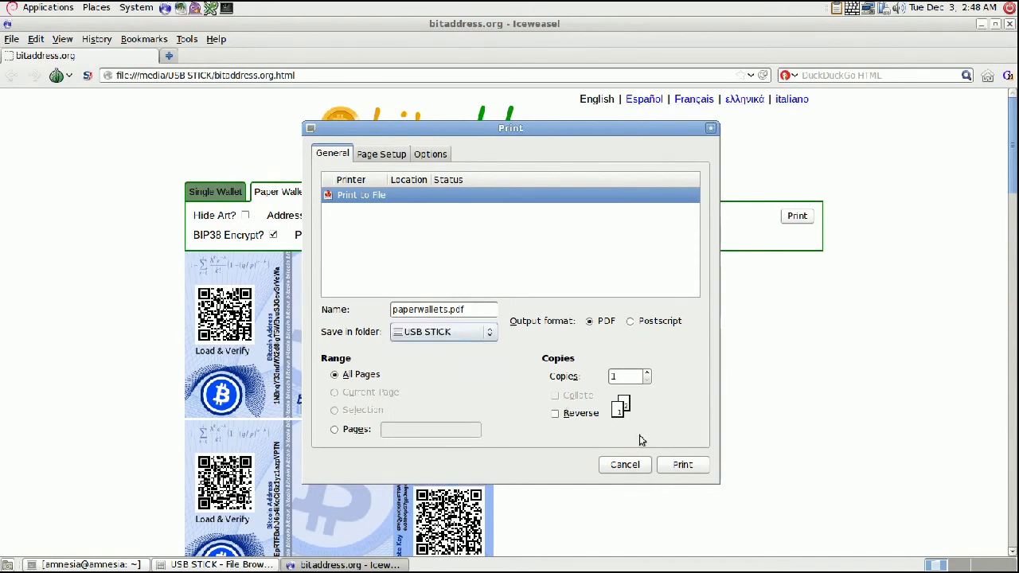
{"action": "left_click", "coordinate": [682, 465]}
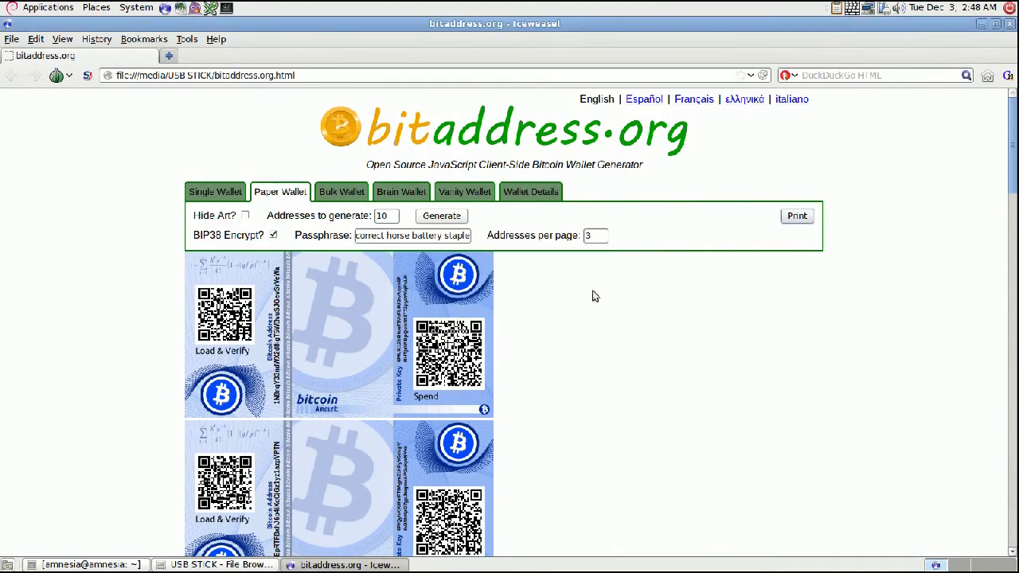
{"action": "left_click", "coordinate": [1009, 24]}
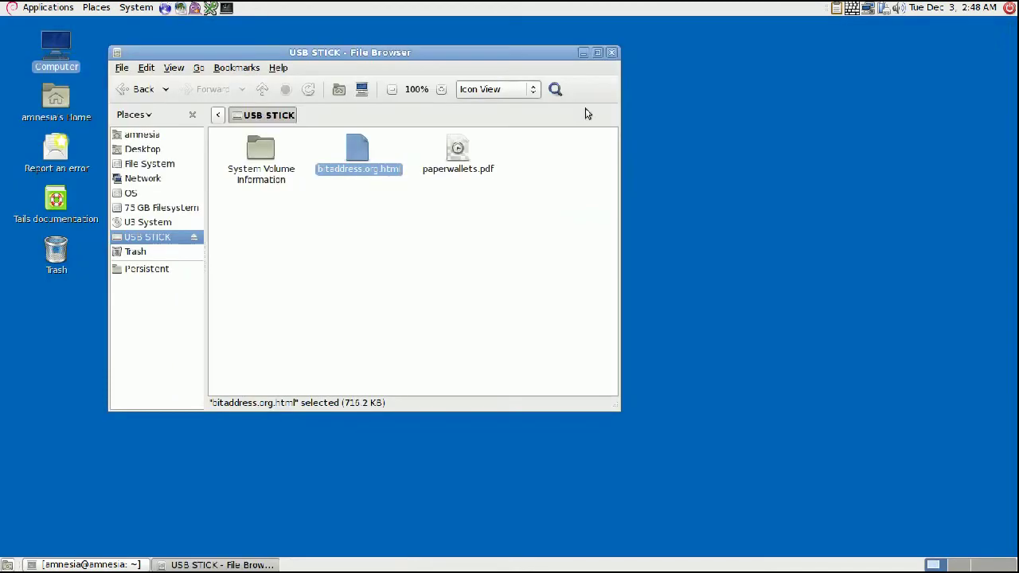
Step: Check the wallet pages of paperwallets.pdf in Document Viewer, close it, and bring up the reboot choices
{"action": "left_click", "coordinate": [465, 243]}
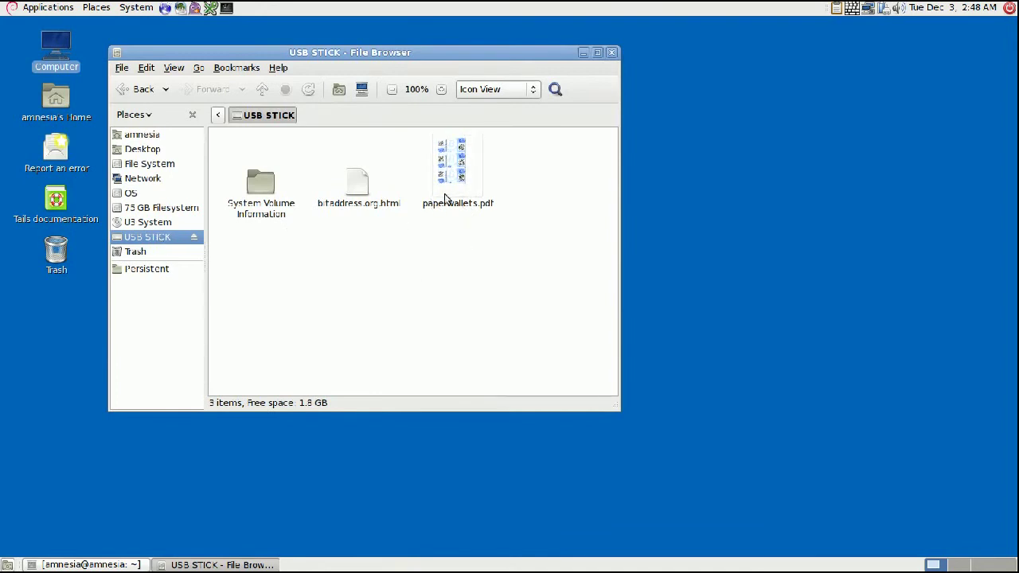
{"action": "double_click", "coordinate": [458, 177]}
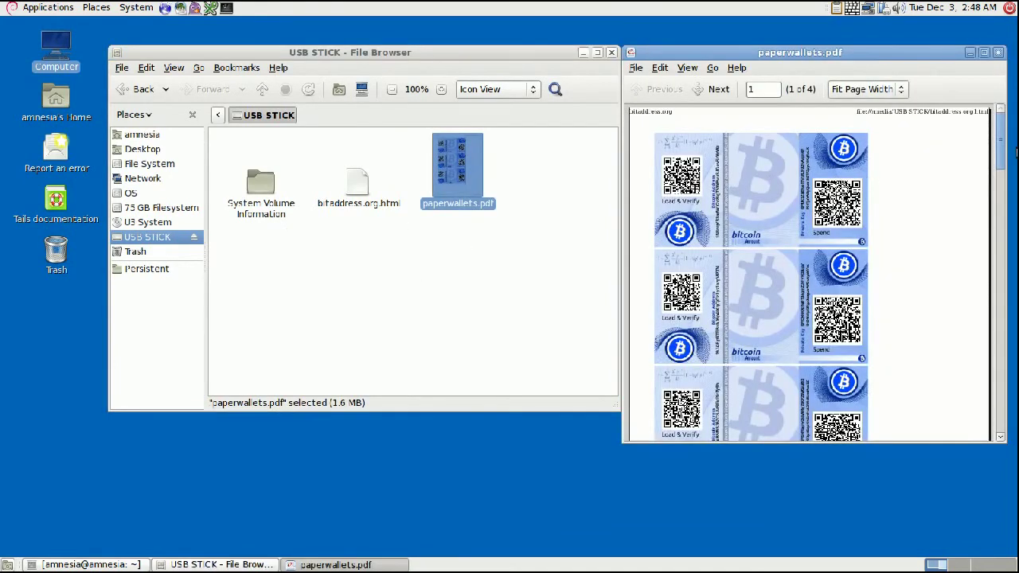
{"action": "left_click_drag", "start_coordinate": [1005, 141], "coordinate": [991, 119]}
{"action": "left_click", "coordinate": [999, 53]}
{"action": "left_click", "coordinate": [581, 184]}
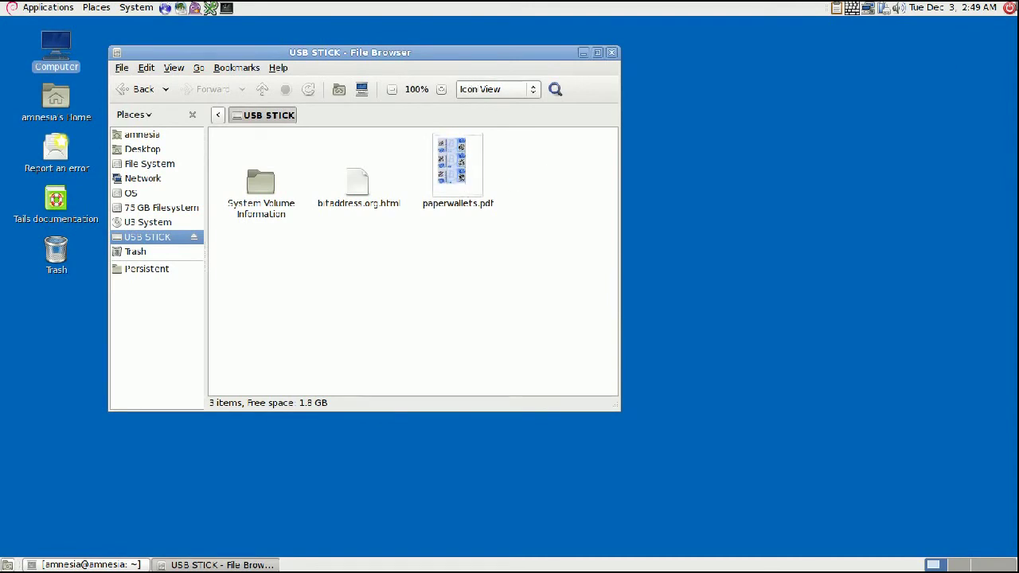
{"action": "left_click", "coordinate": [1011, 10]}
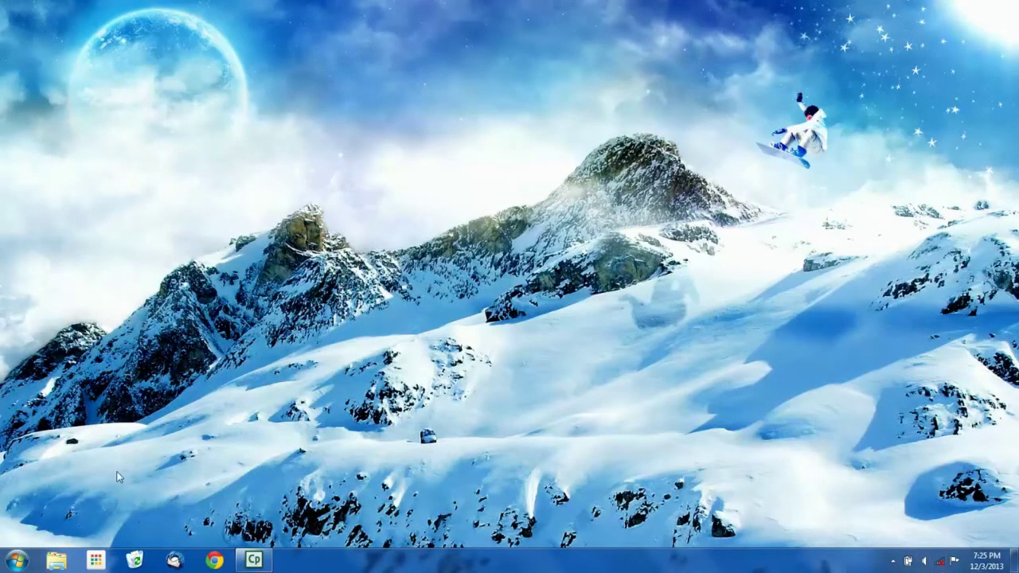
Step: In Explorer, browse to USB STICK (G:) and open paperwallets in Adobe Reader
{"action": "left_click", "coordinate": [60, 561]}
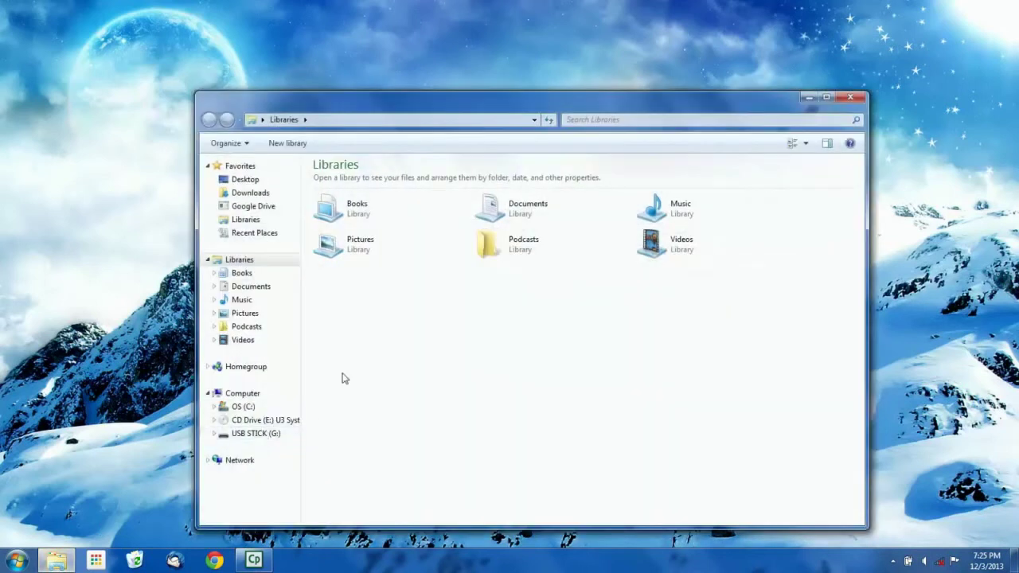
{"action": "left_click", "coordinate": [260, 432]}
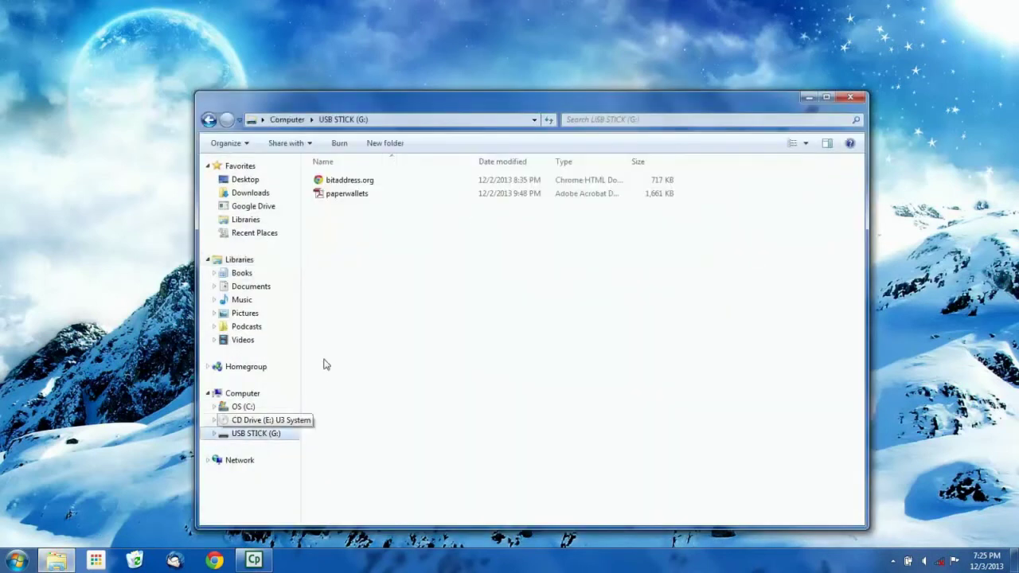
{"action": "double_click", "coordinate": [360, 195]}
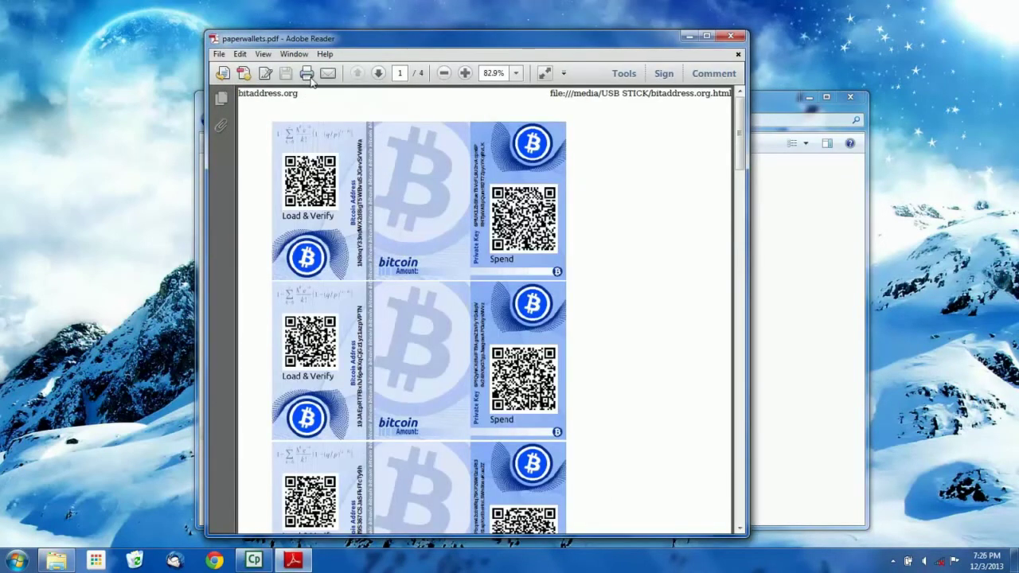
{"action": "key", "text": "ctrl+p"}
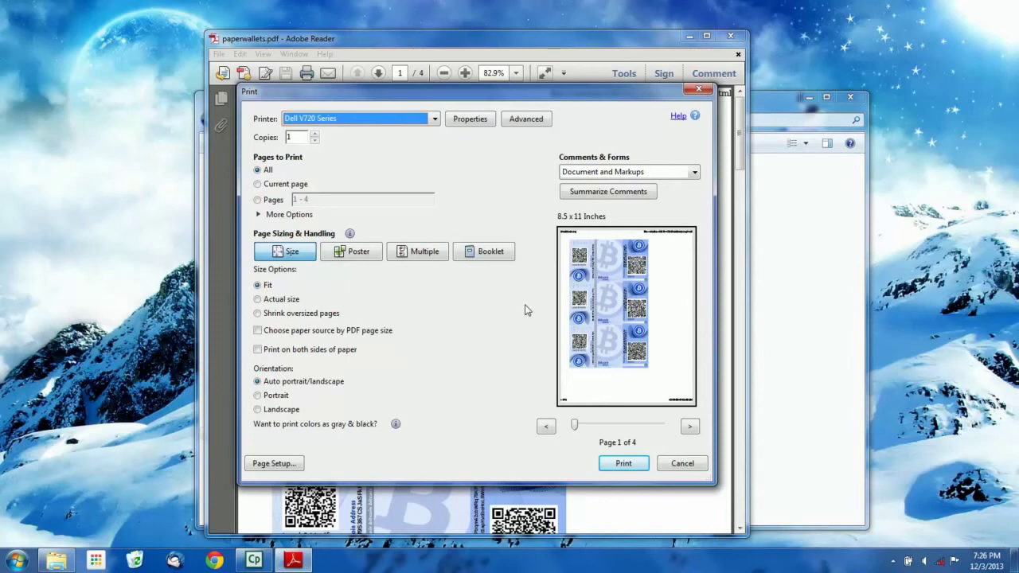
{"action": "mouse_move", "coordinate": [942, 564]}
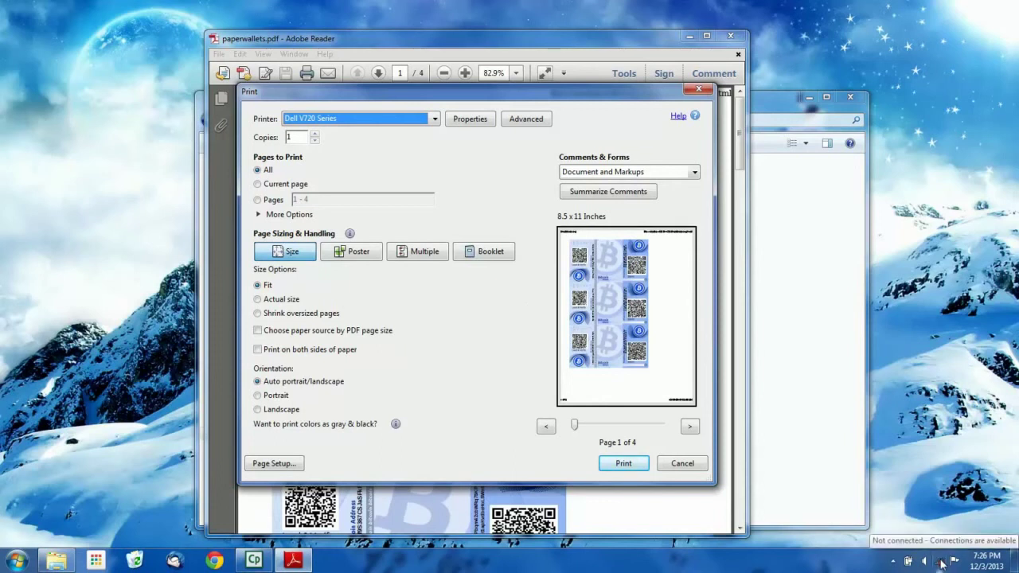
{"action": "left_click", "coordinate": [682, 464]}
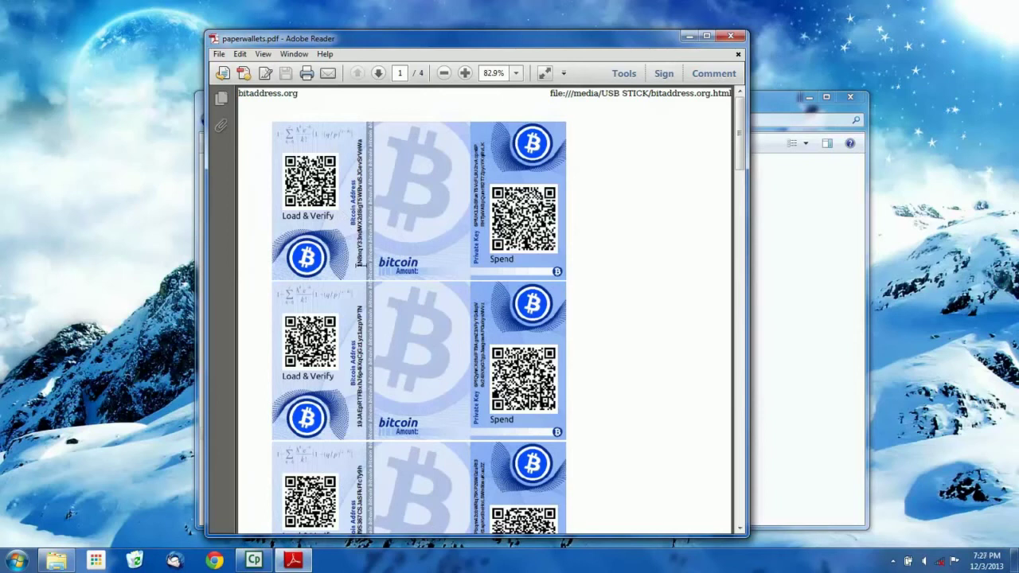
{"action": "left_click_drag", "start_coordinate": [363, 266], "coordinate": [362, 143]}
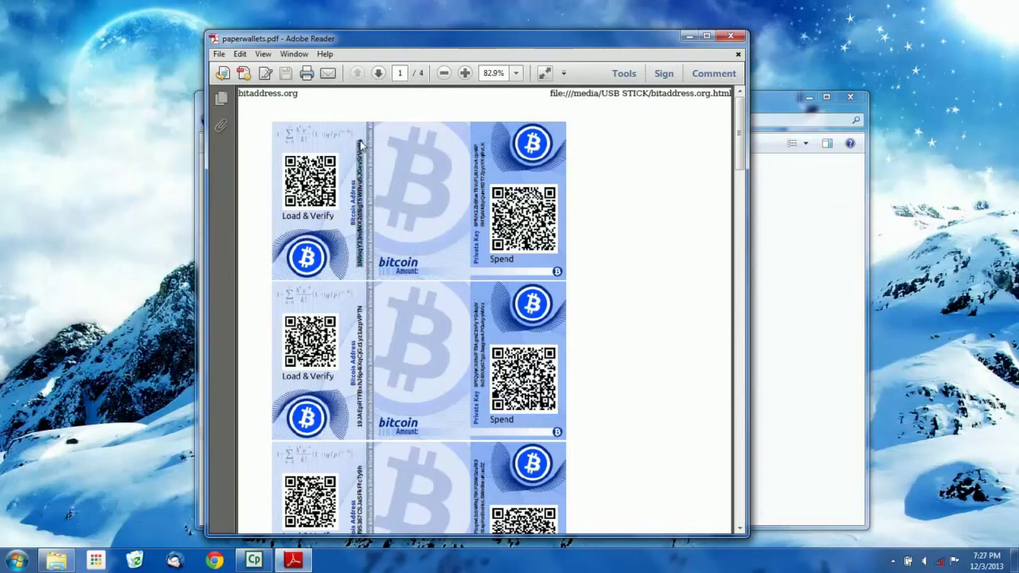
Step: Copy the selected Bitcoin address with Ctrl+C, dismiss the notice, deselect it, and close the PDF
{"action": "key", "text": "ctrl+c"}
{"action": "left_click", "coordinate": [654, 396]}
{"action": "left_click", "coordinate": [351, 173]}
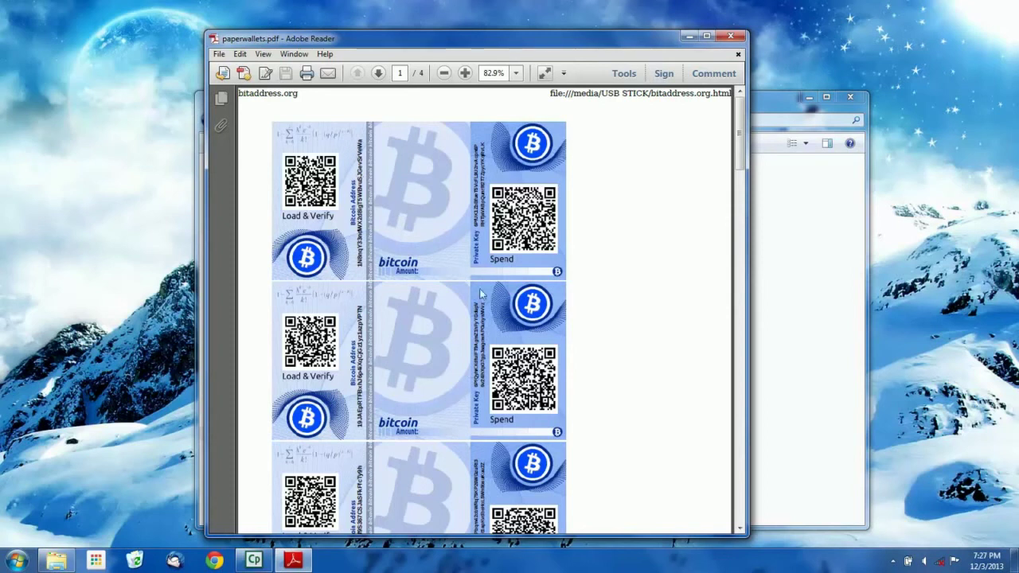
{"action": "left_click", "coordinate": [733, 37]}
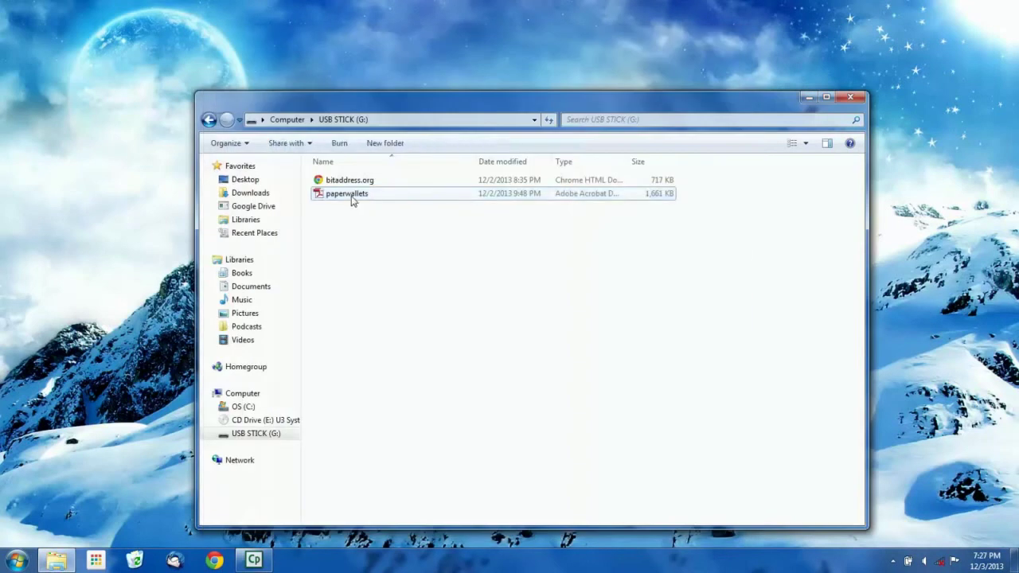
{"action": "left_click", "coordinate": [352, 199]}
{"action": "left_click", "coordinate": [347, 339]}
{"action": "mouse_move", "coordinate": [367, 212]}
{"action": "double_click", "coordinate": [352, 195]}
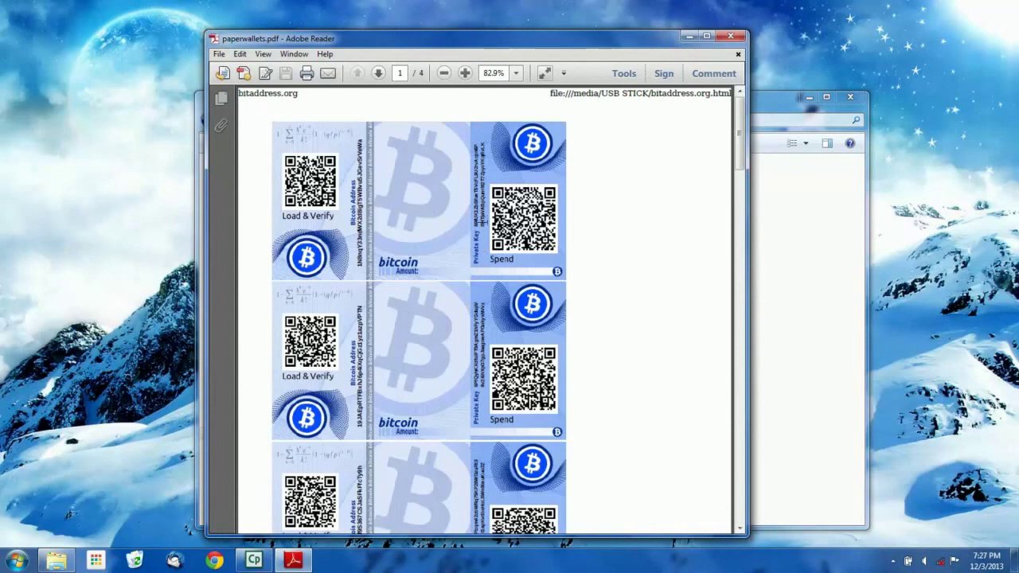
{"action": "left_click", "coordinate": [733, 36]}
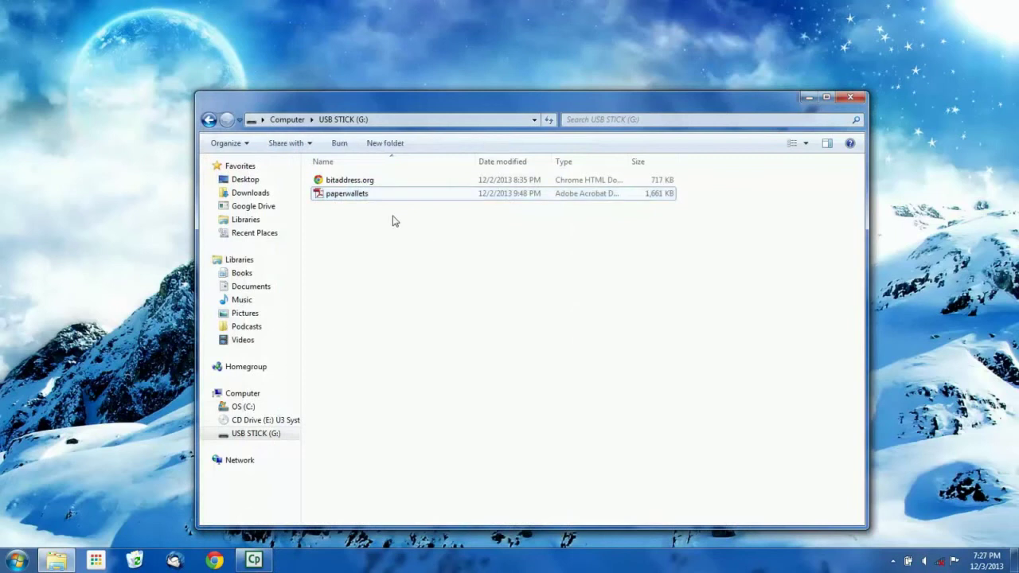
{"action": "left_click", "coordinate": [347, 196]}
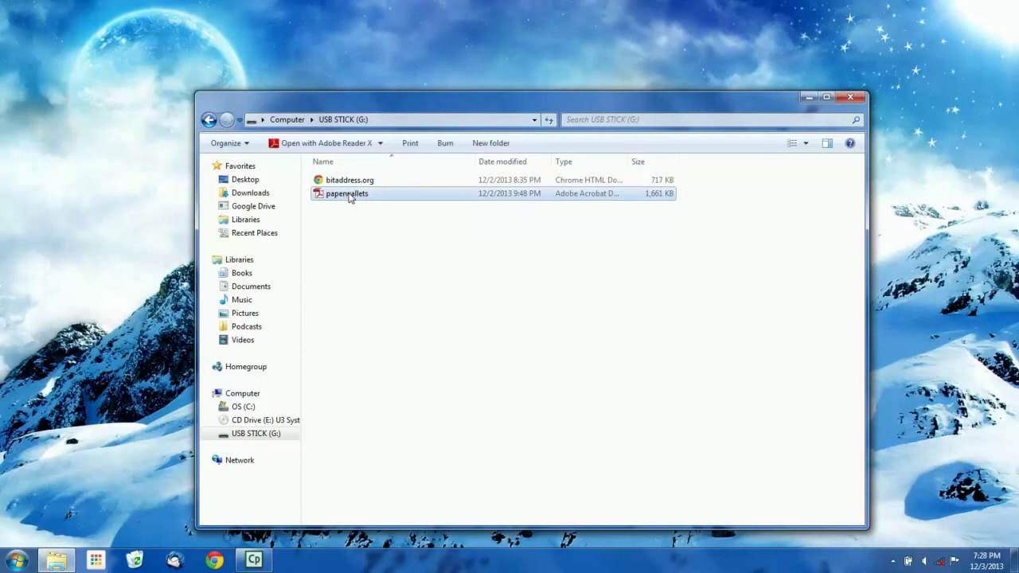
{"action": "left_click", "coordinate": [357, 262]}
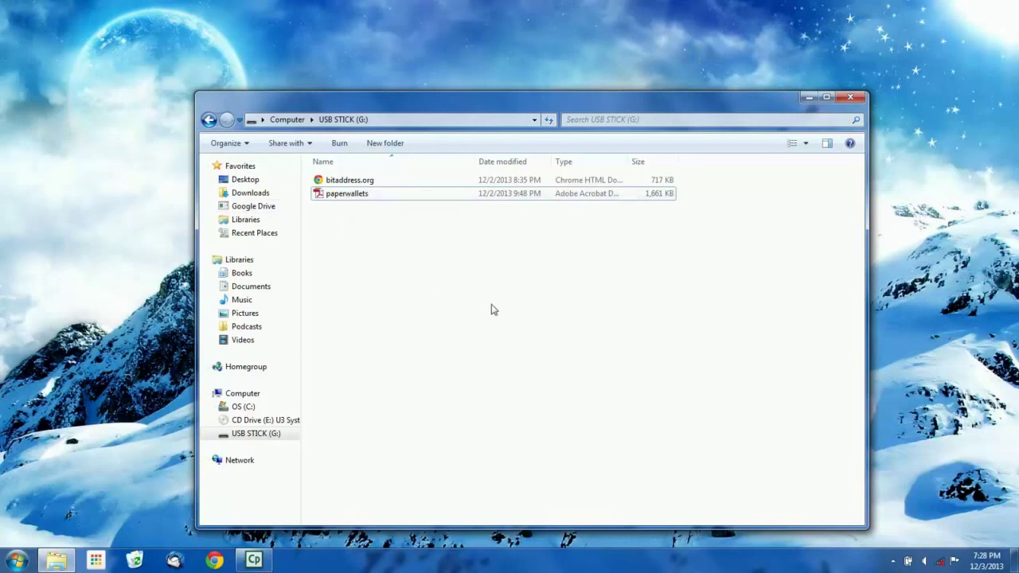
{"action": "left_click_drag", "start_coordinate": [340, 197], "coordinate": [521, 329]}
{"action": "left_click", "coordinate": [521, 329]}
{"action": "double_click", "coordinate": [344, 199]}
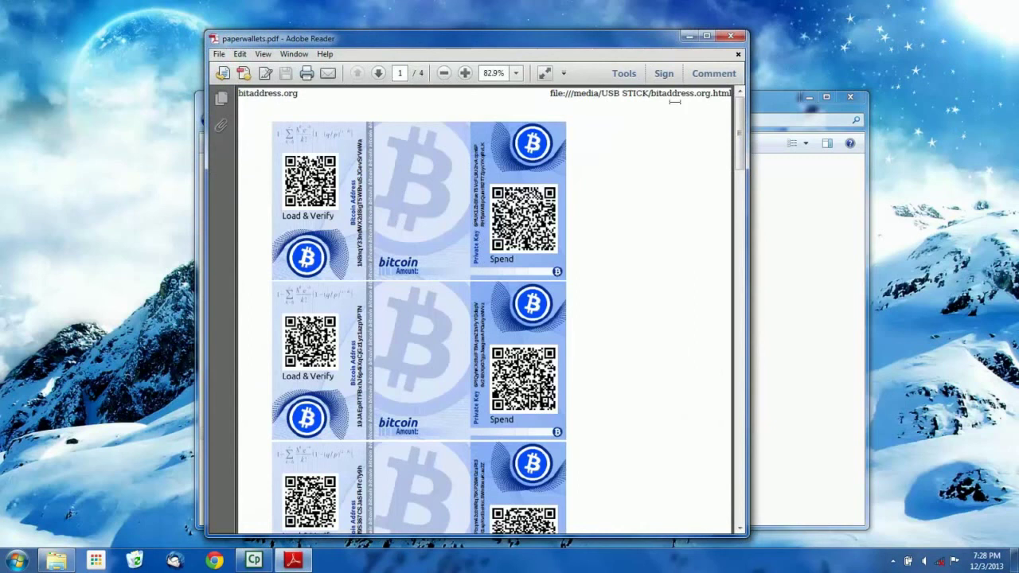
{"action": "left_click", "coordinate": [730, 36]}
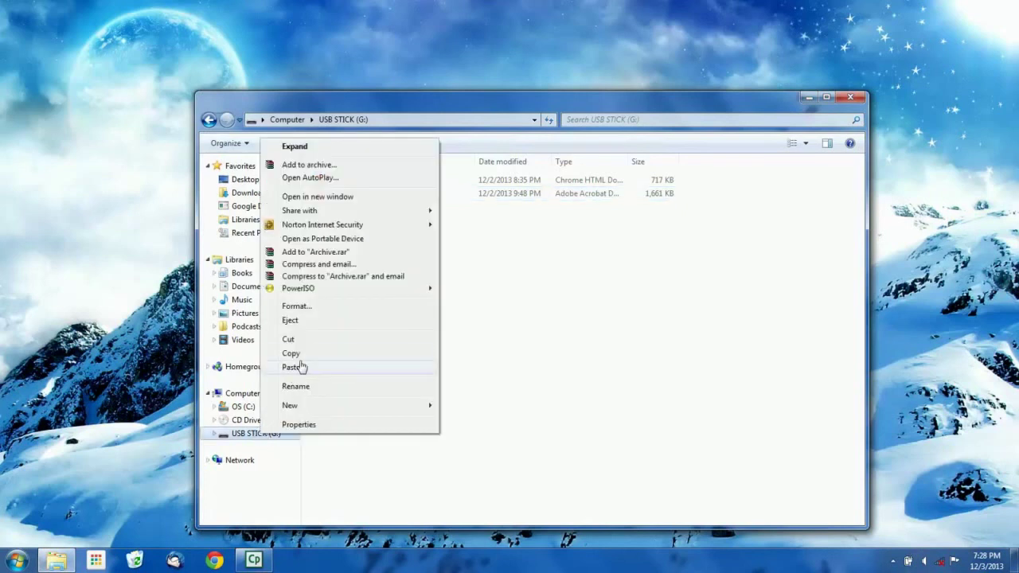
Step: Eject USB STICK (G:), then view the Start menu's shut-down options and dismiss them
{"action": "left_click", "coordinate": [307, 322]}
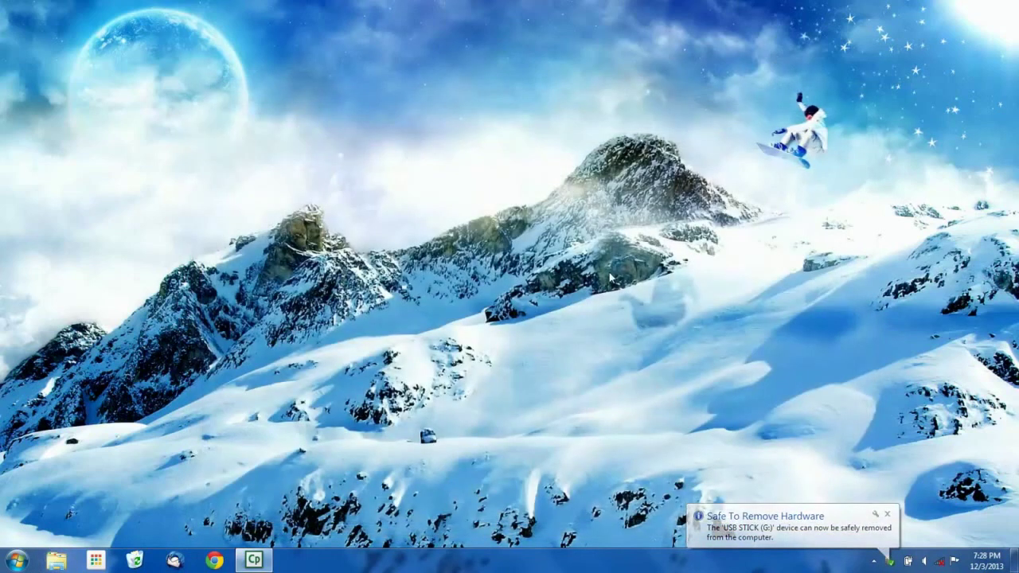
{"action": "left_click", "coordinate": [16, 560]}
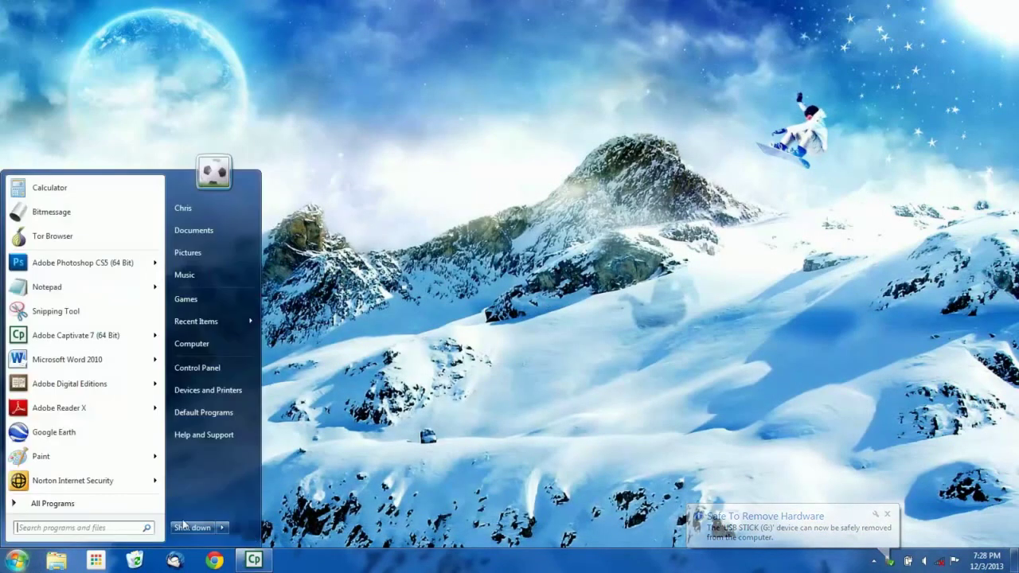
{"action": "left_click", "coordinate": [223, 528]}
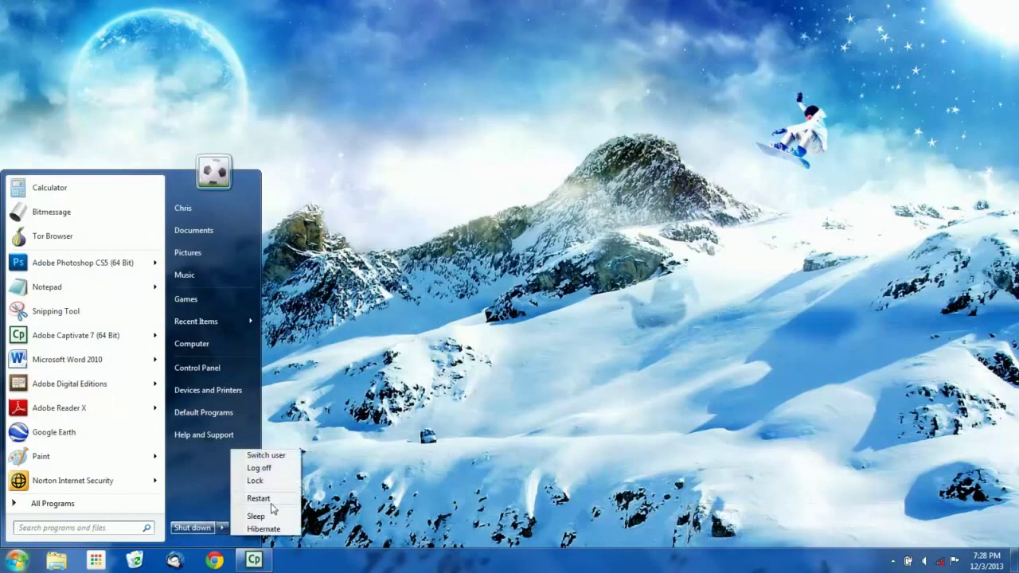
{"action": "left_click", "coordinate": [435, 398]}
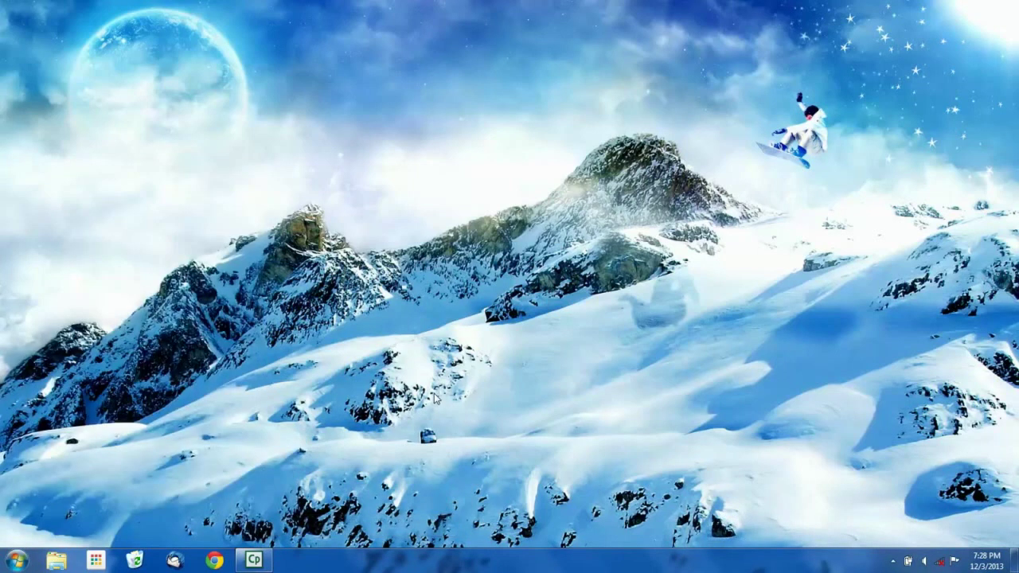